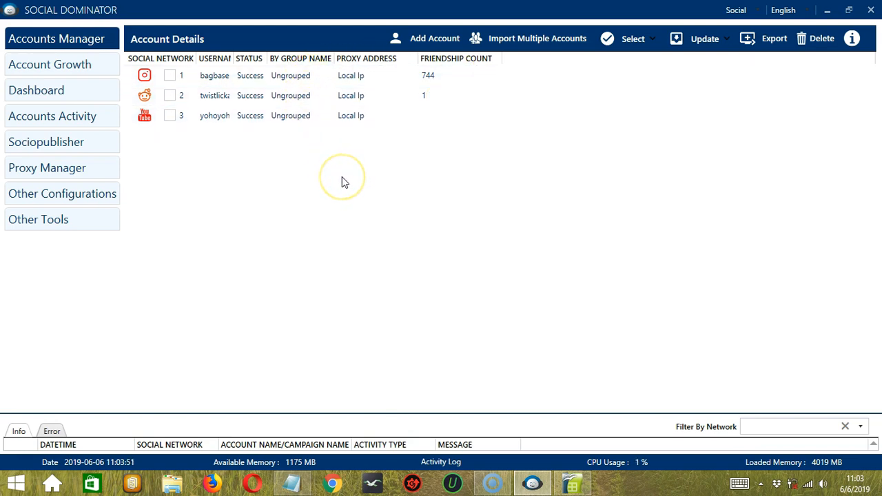
Step: Start a new account with Quora chosen as the social network
{"action": "left_click", "coordinate": [427, 39]}
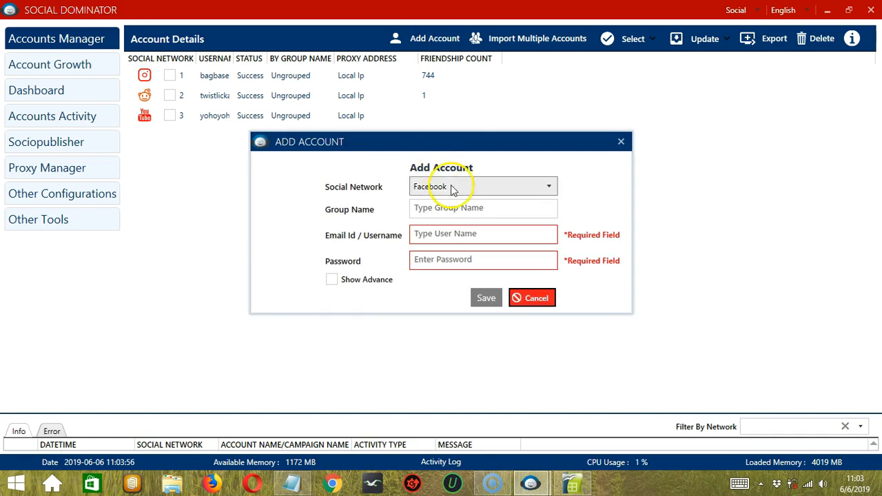
{"action": "left_click", "coordinate": [452, 188]}
{"action": "left_click", "coordinate": [447, 288]}
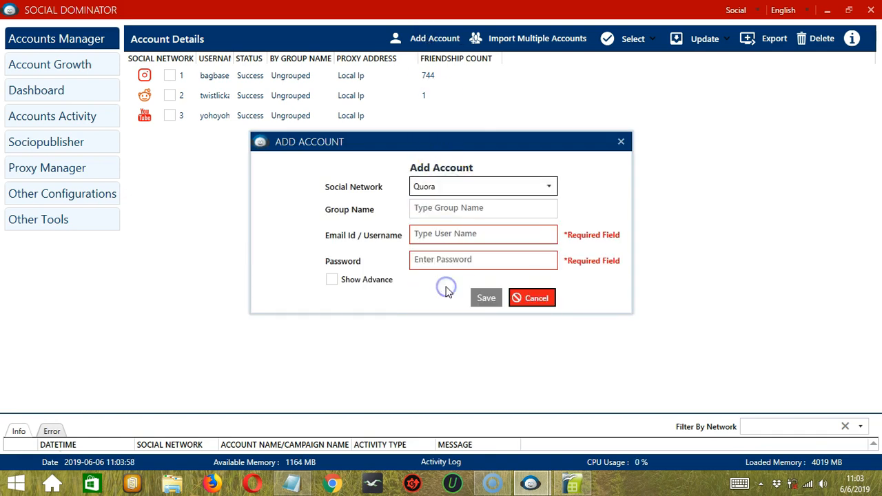
{"action": "left_click", "coordinate": [428, 206]}
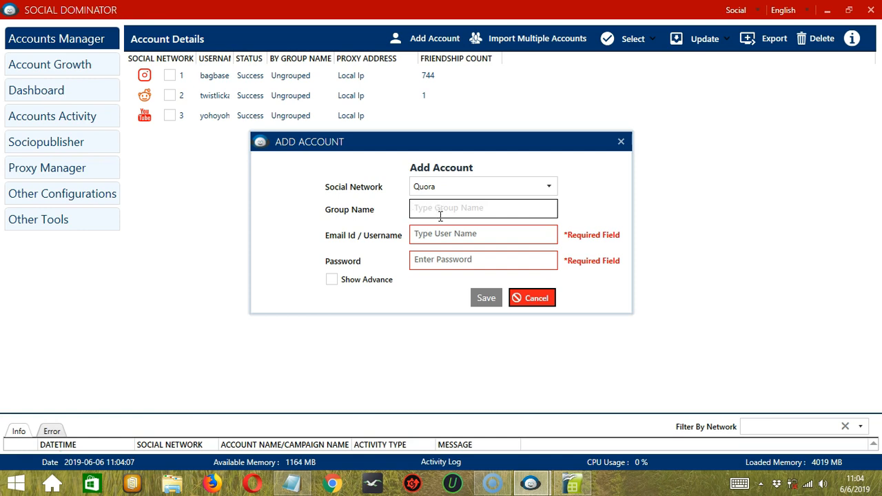
Step: Enter the Quora account's e-mail and password, toggle advanced settings off, and save it
{"action": "left_click", "coordinate": [460, 238]}
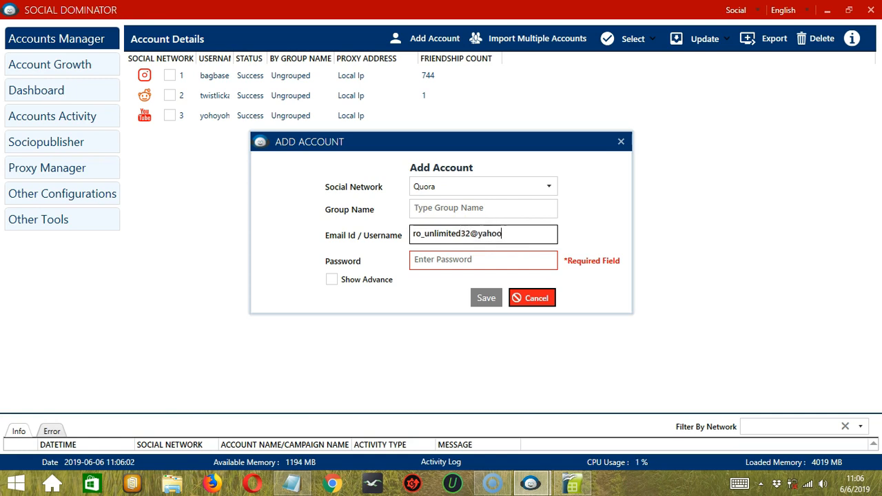
{"action": "left_click", "coordinate": [430, 260]}
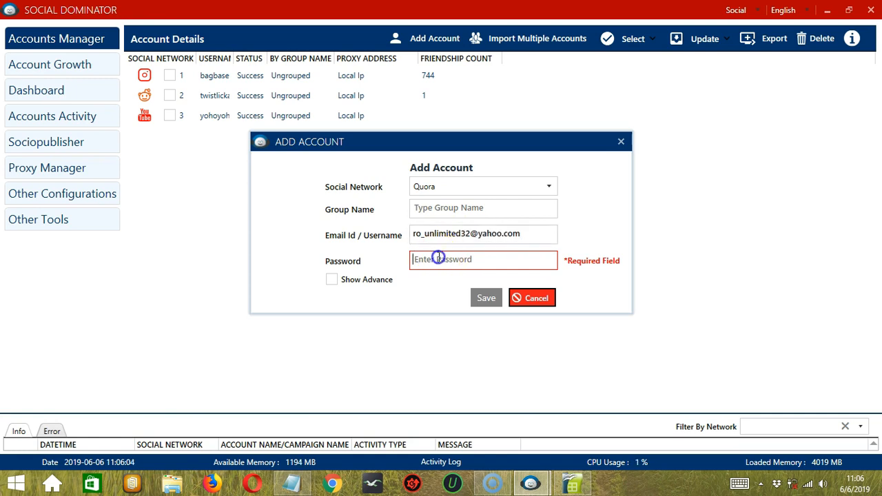
{"action": "type", "text": "•••"}
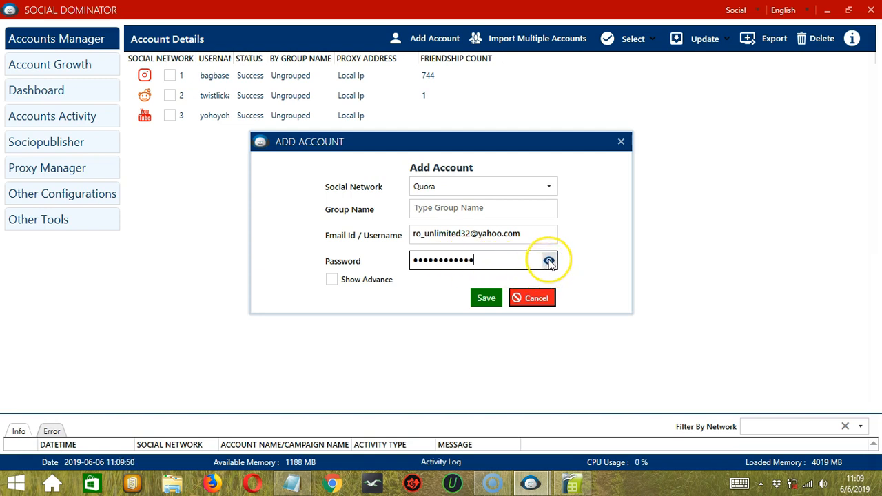
{"action": "left_click", "coordinate": [339, 281]}
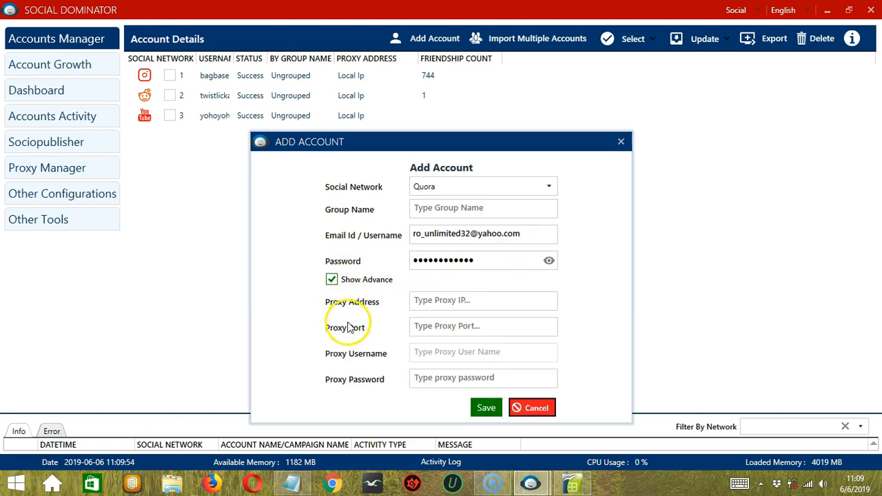
{"action": "left_click", "coordinate": [330, 282]}
{"action": "left_click", "coordinate": [485, 298]}
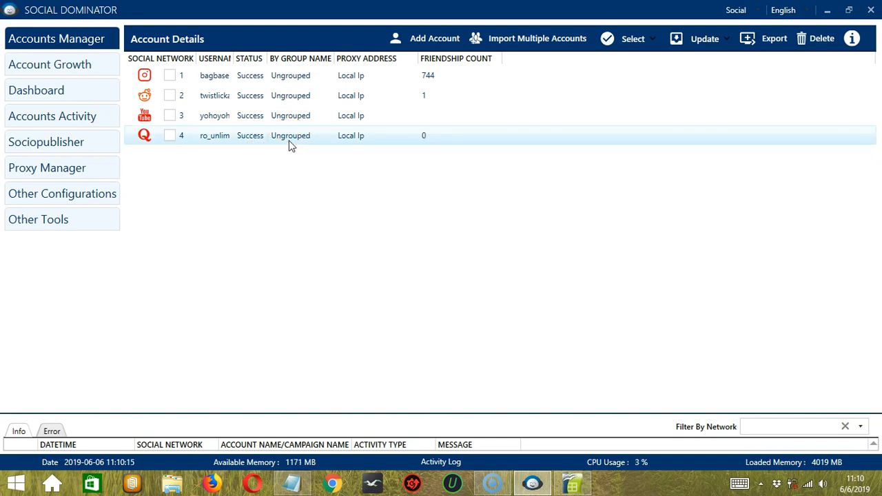
Step: Select the Quora account in row 4 and bring up its context menu
{"action": "left_click", "coordinate": [349, 141]}
{"action": "right_click", "coordinate": [213, 141]}
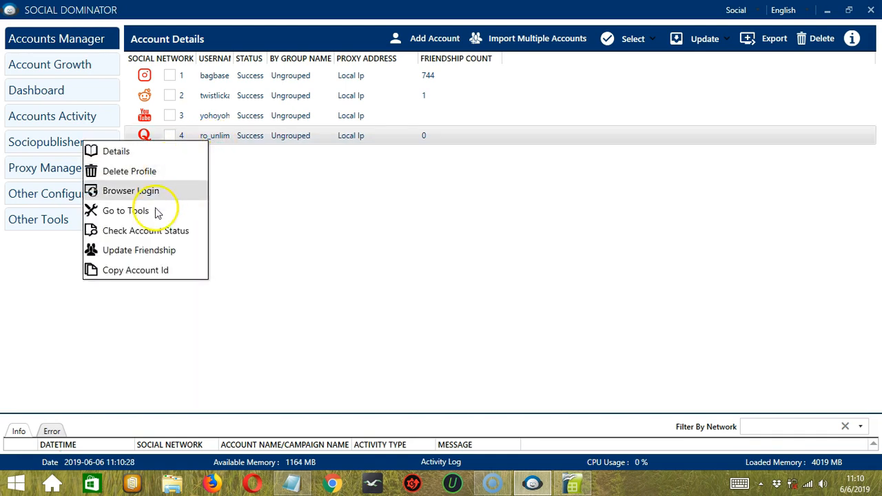
Step: Review the Quora account's group name and proxy/cookie settings in Details, then cancel
{"action": "left_click", "coordinate": [155, 151]}
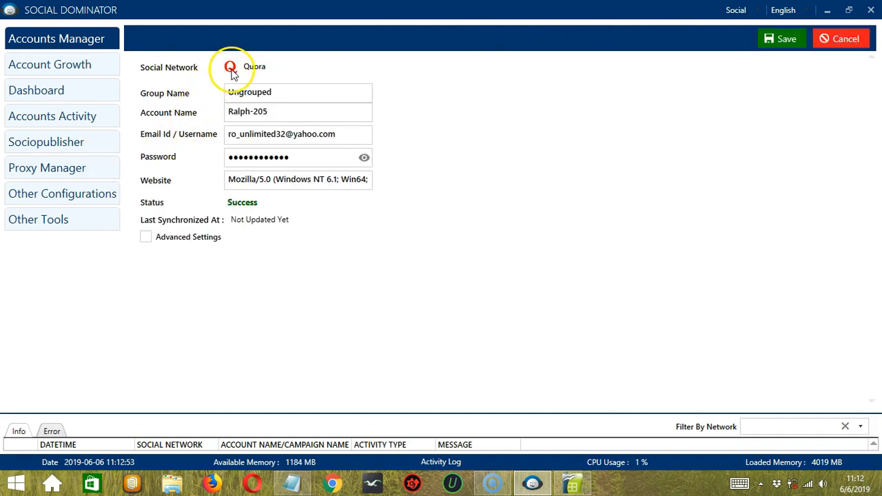
{"action": "left_click", "coordinate": [284, 91]}
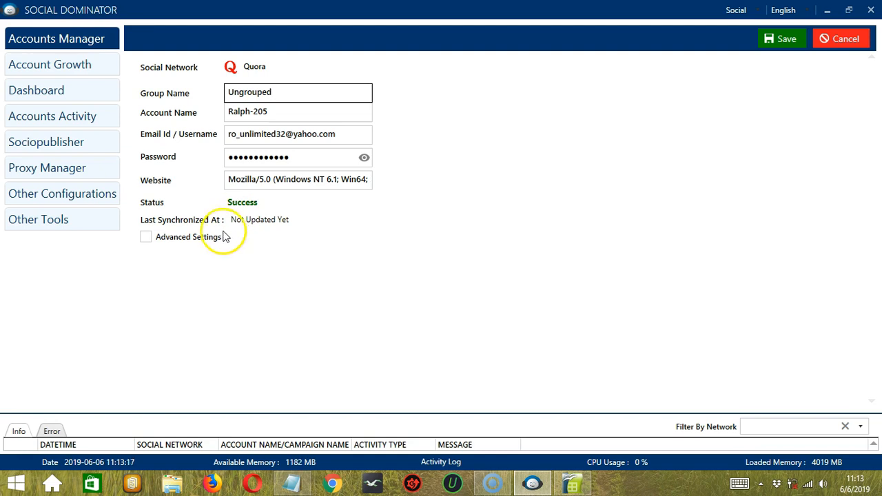
{"action": "left_click", "coordinate": [146, 237]}
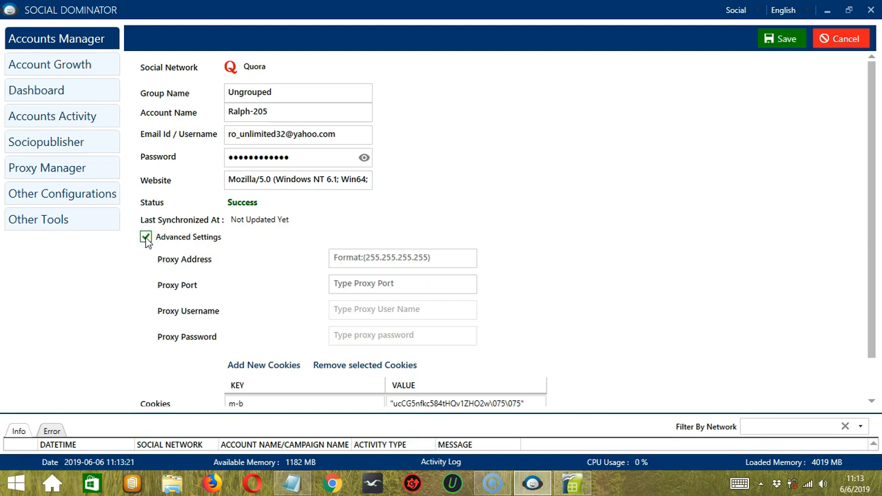
{"action": "left_click", "coordinate": [145, 238]}
{"action": "left_click", "coordinate": [791, 41]}
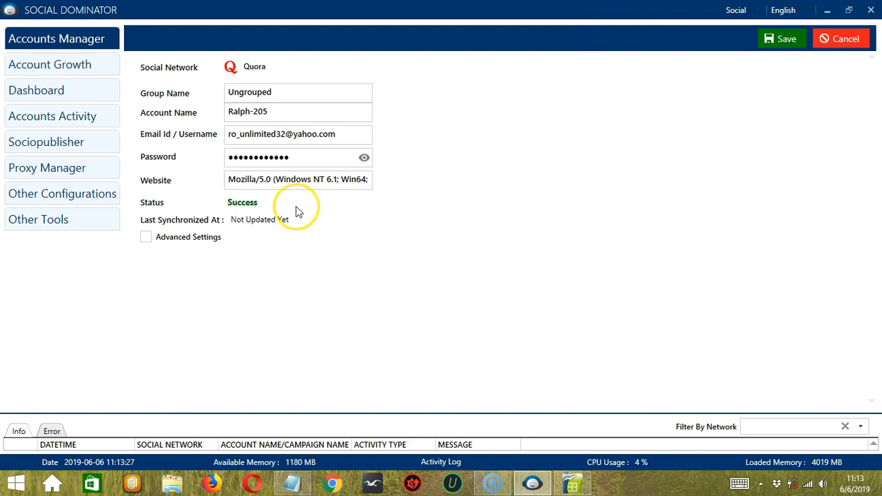
{"action": "left_click", "coordinate": [846, 40]}
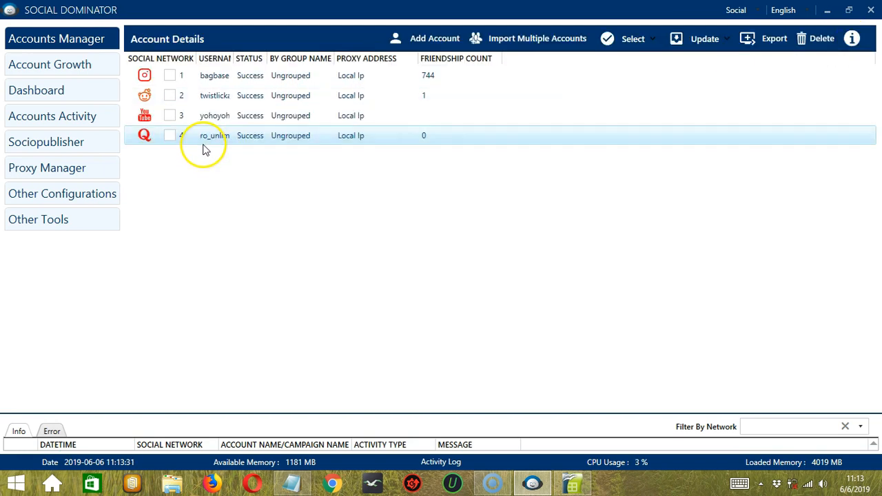
Step: Use Browser Login from row 4's context menu to sign the Quora account in
{"action": "right_click", "coordinate": [203, 144]}
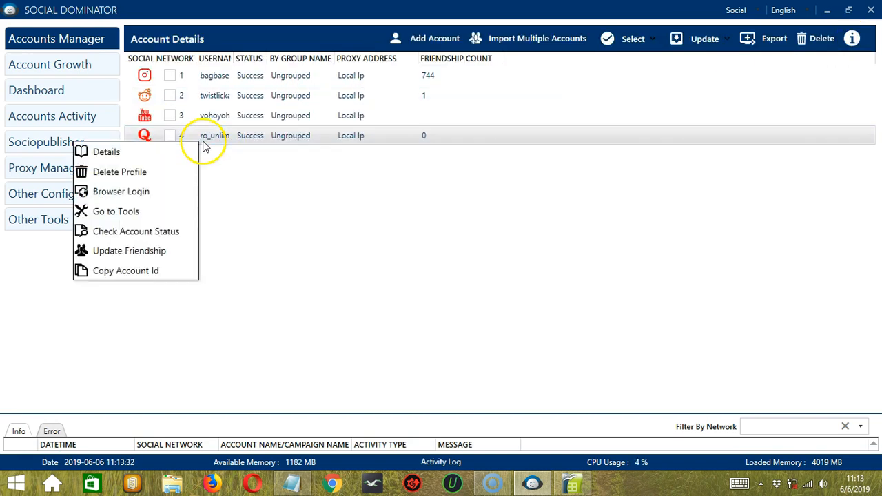
{"action": "left_click", "coordinate": [172, 193]}
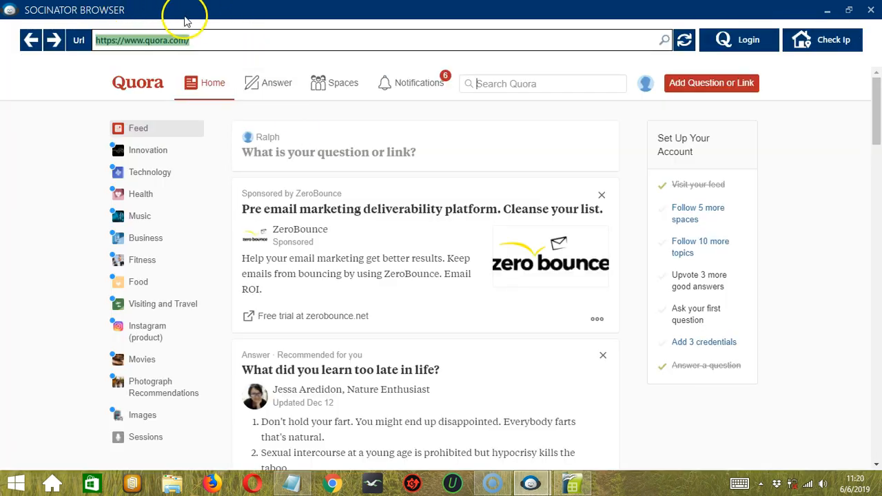
Step: Close the Socinator Browser showing the Quora home page to return to the accounts
{"action": "left_click", "coordinate": [204, 37]}
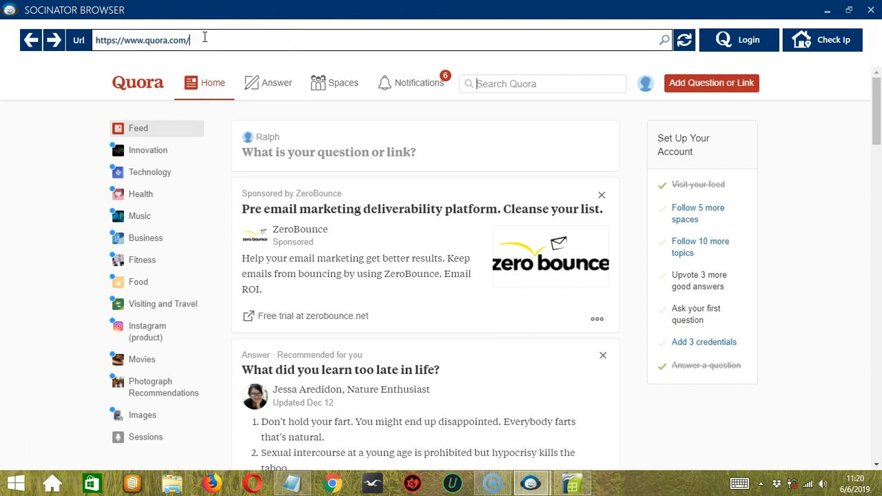
{"action": "left_click", "coordinate": [165, 110]}
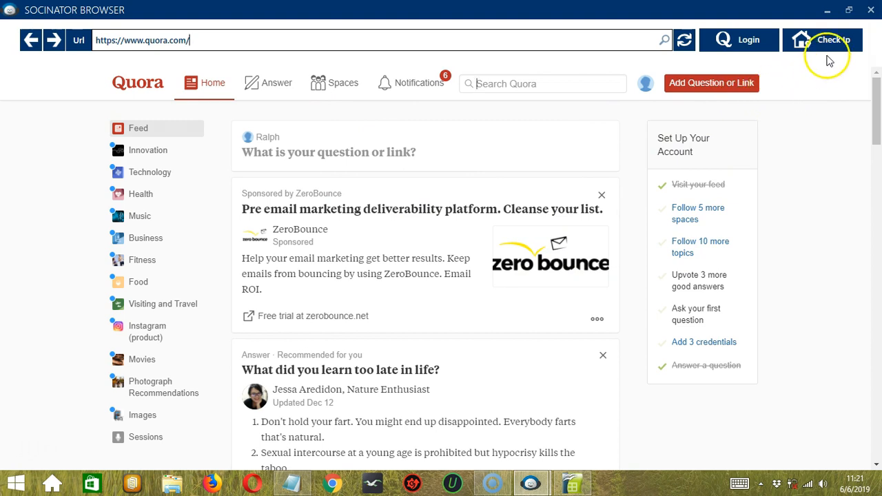
{"action": "left_click", "coordinate": [869, 10]}
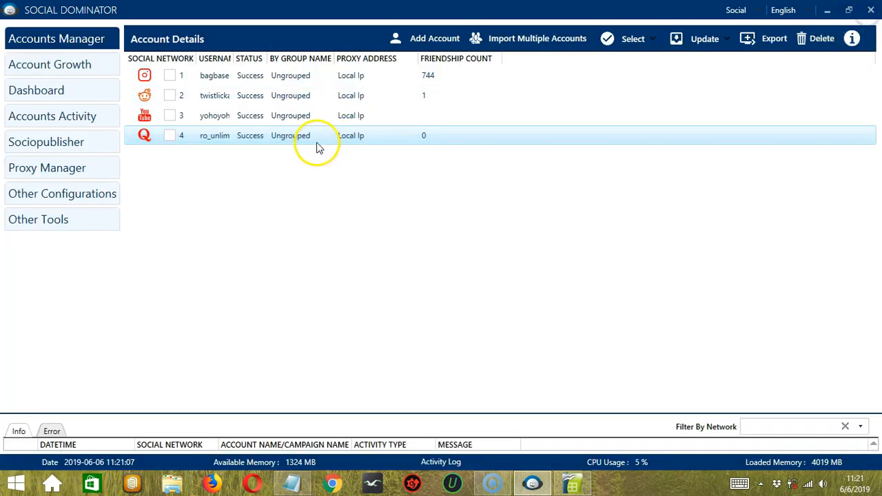
Step: View the Quora tools via Go to Tools, then run Check Account Status on row 4
{"action": "right_click", "coordinate": [220, 135]}
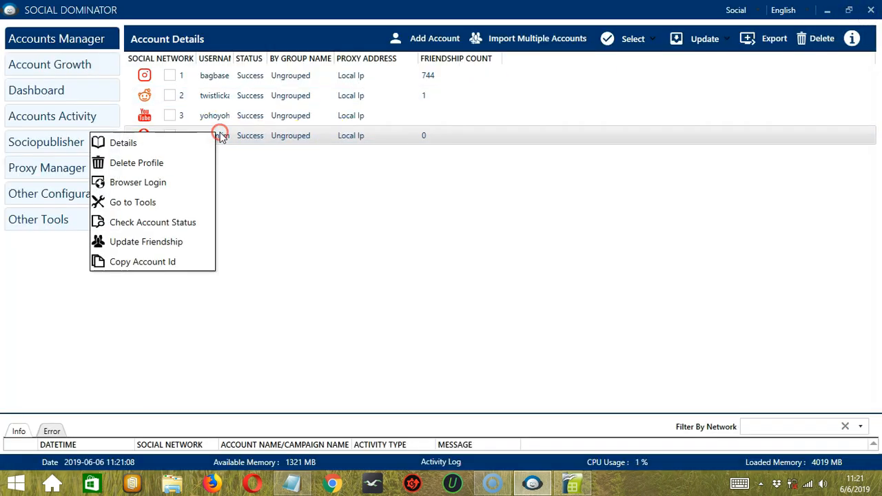
{"action": "left_click", "coordinate": [167, 203]}
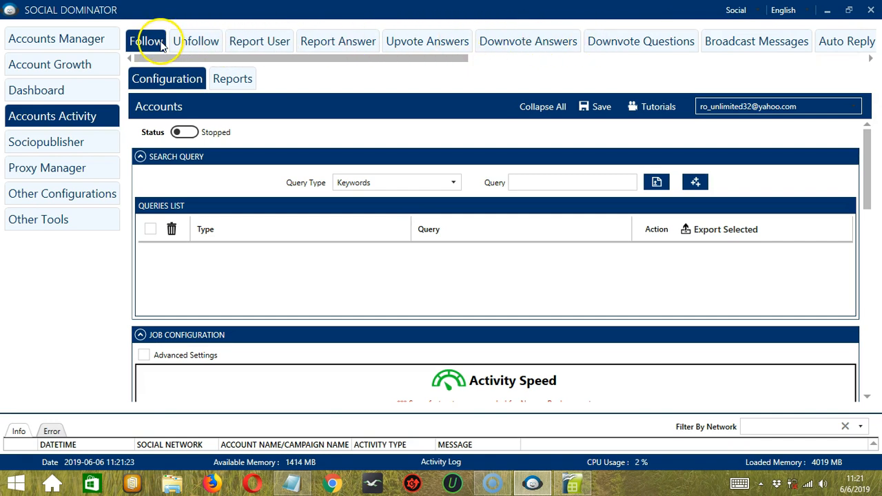
{"action": "left_click", "coordinate": [95, 38]}
{"action": "right_click", "coordinate": [201, 146]}
{"action": "left_click", "coordinate": [152, 233]}
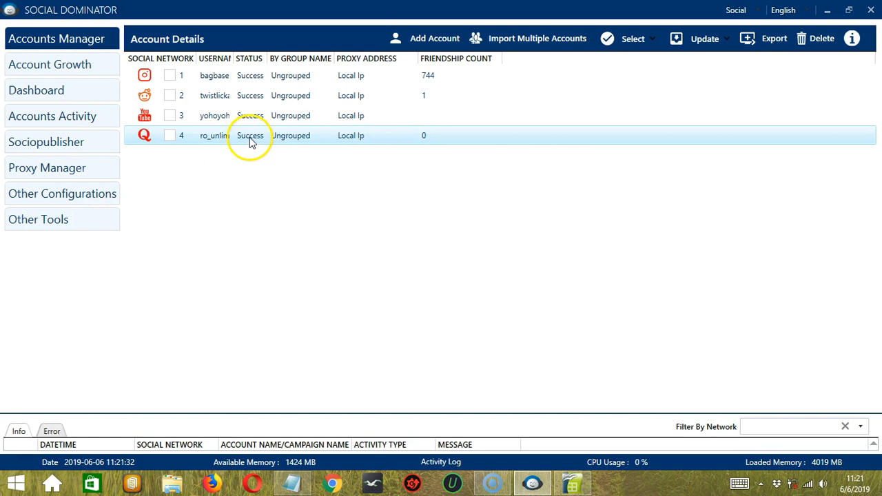
Step: Run Update Friendship on the Quora account, then Copy Account Id to the clipboard
{"action": "right_click", "coordinate": [200, 137]}
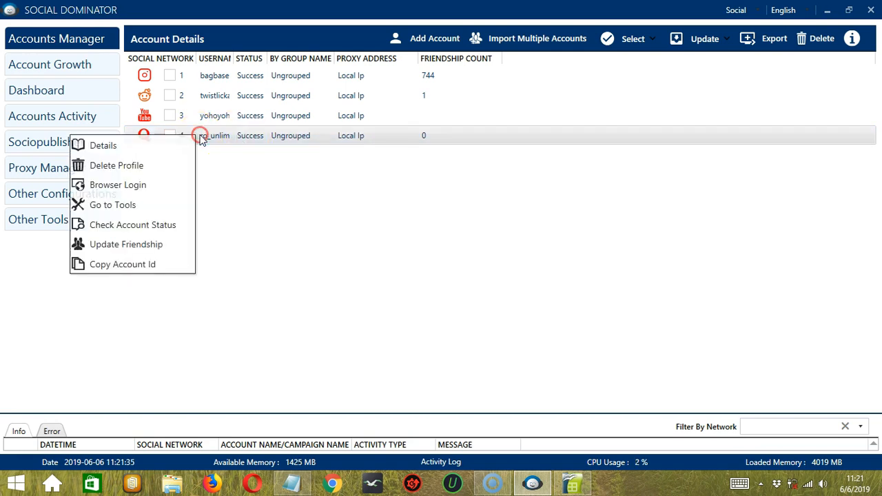
{"action": "left_click", "coordinate": [172, 245]}
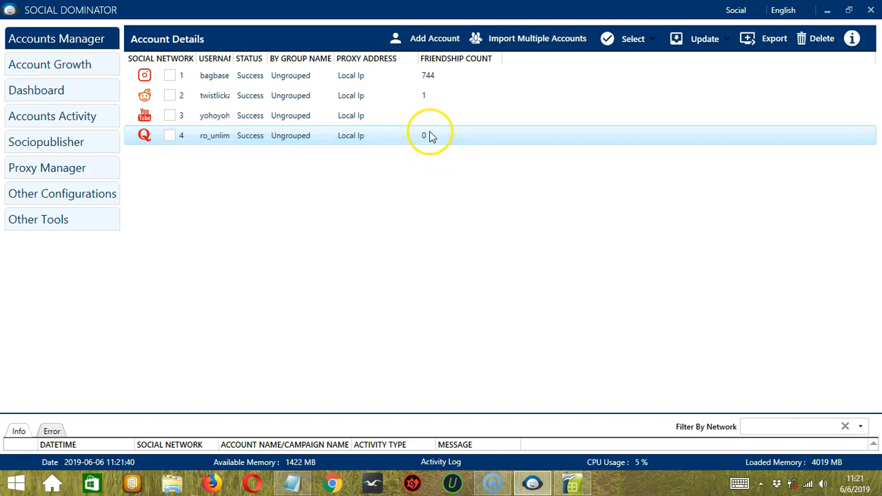
{"action": "right_click", "coordinate": [215, 138]}
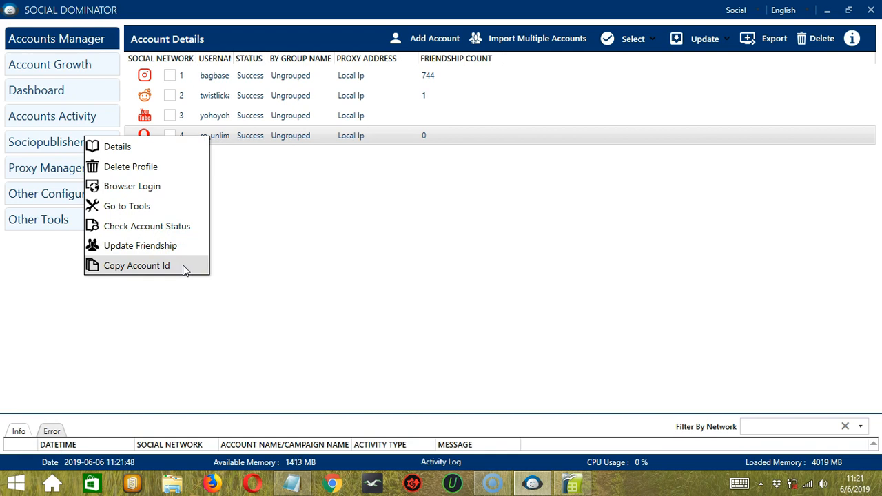
{"action": "left_click", "coordinate": [138, 265]}
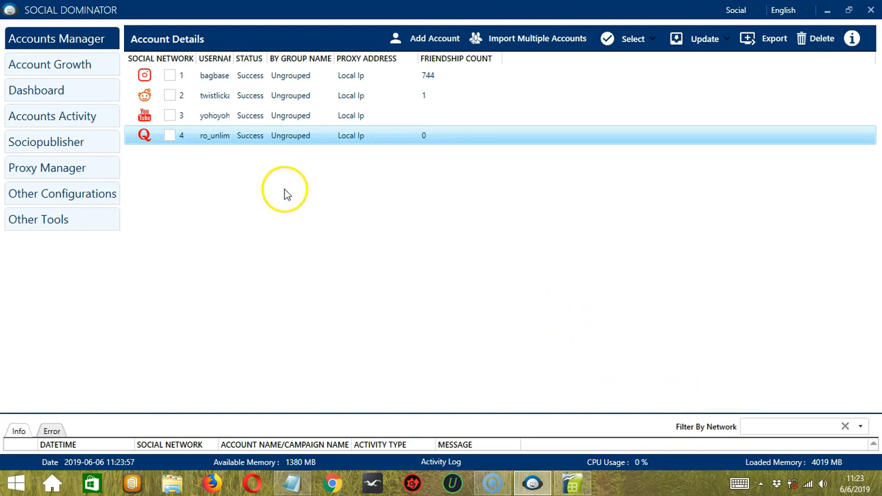
Step: Delete the Quora profile with Delete Anyways, then view the Import Multiple Accounts format tooltip
{"action": "left_click", "coordinate": [221, 137]}
{"action": "right_click", "coordinate": [220, 137]}
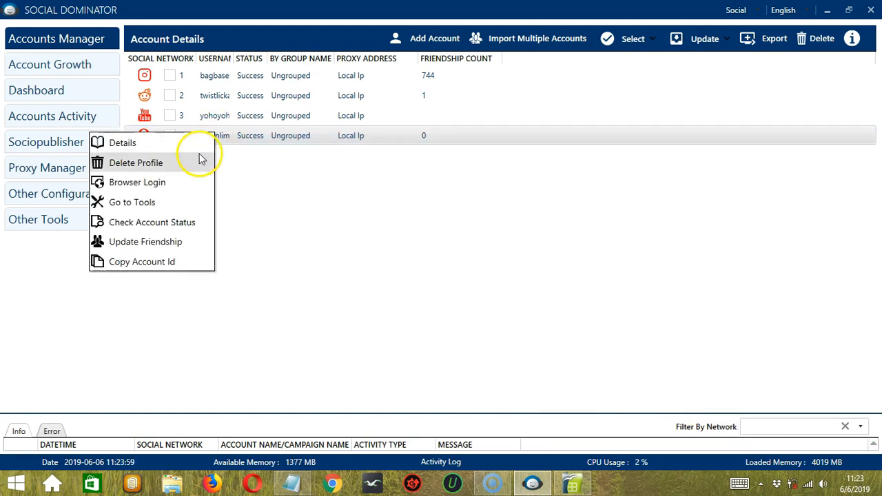
{"action": "left_click", "coordinate": [136, 163]}
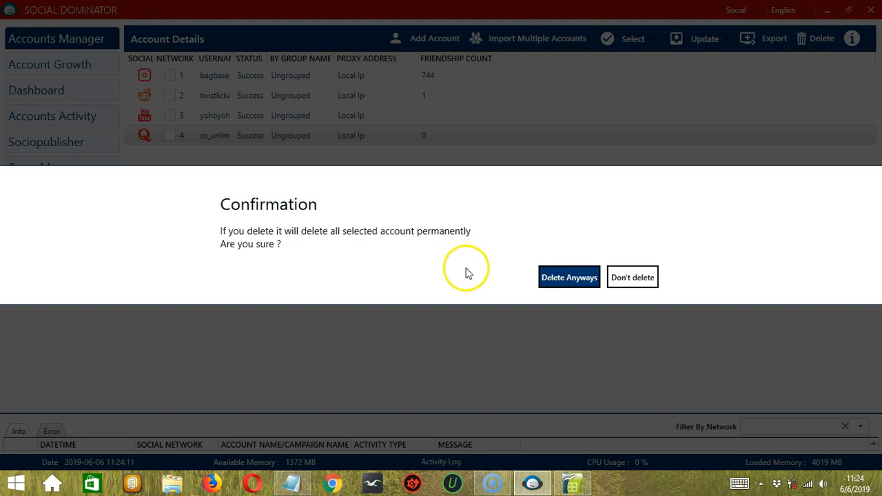
{"action": "left_click", "coordinate": [558, 284]}
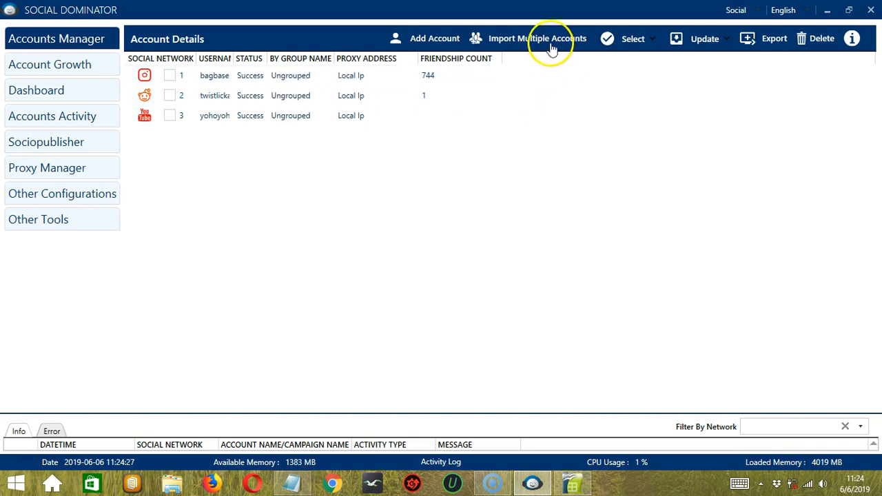
{"action": "mouse_move", "coordinate": [537, 43]}
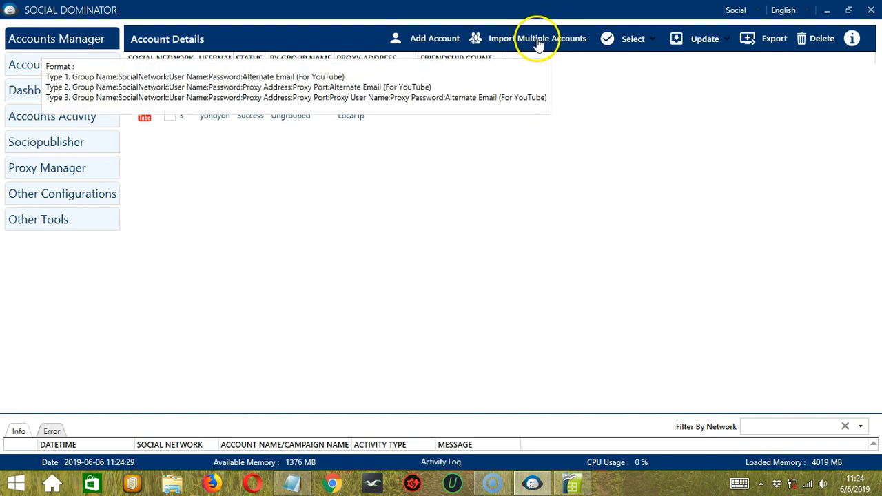
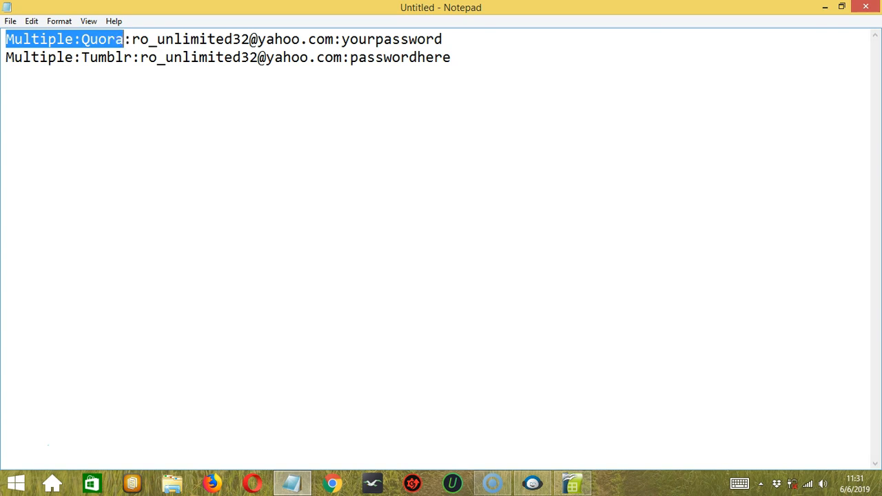
Step: Select the whole first line, the Multiple:Quora account entry with its e-mail and password
{"action": "left_click_drag", "start_coordinate": [130, 39], "coordinate": [445, 28]}
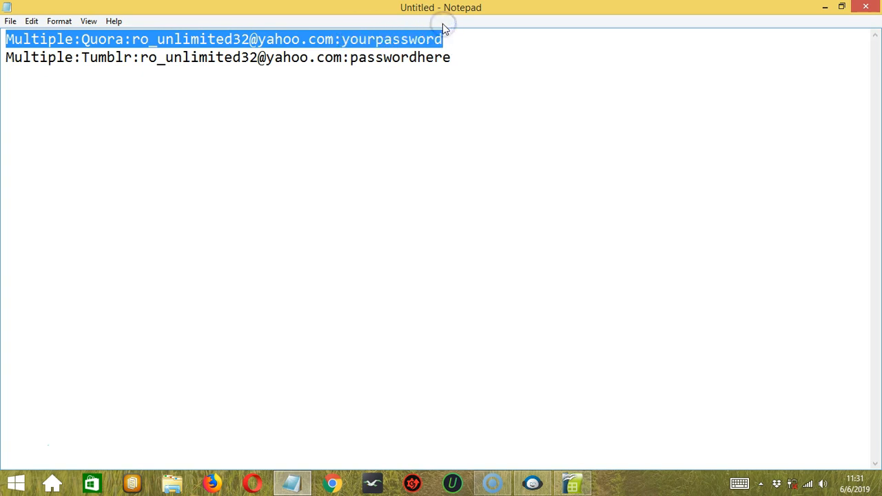
Step: Bring up the Save As window from the File menu to save the account list
{"action": "left_click", "coordinate": [10, 21]}
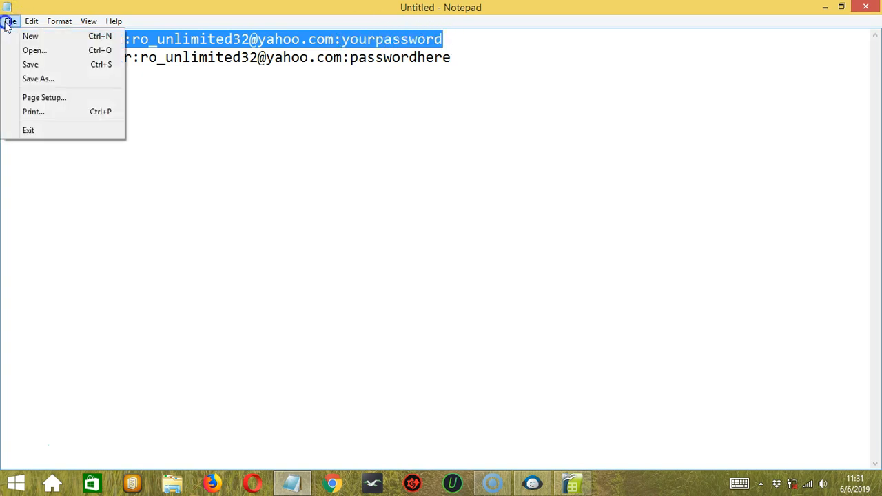
{"action": "left_click", "coordinate": [36, 82]}
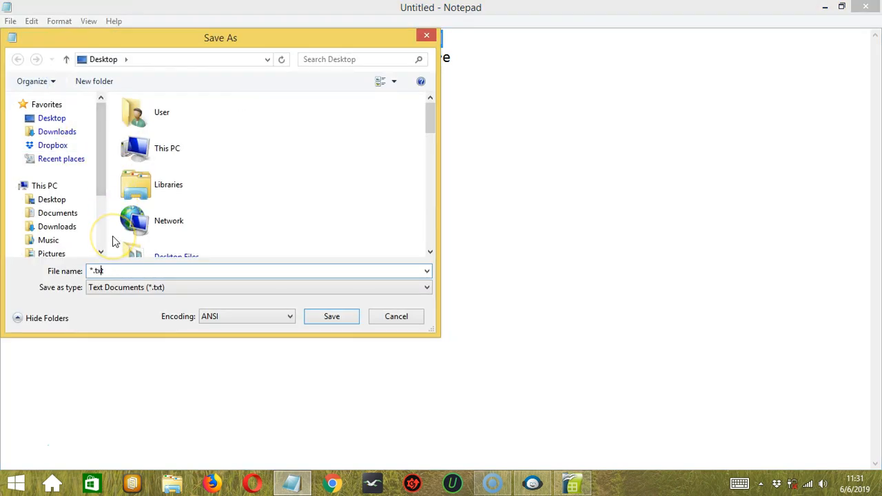
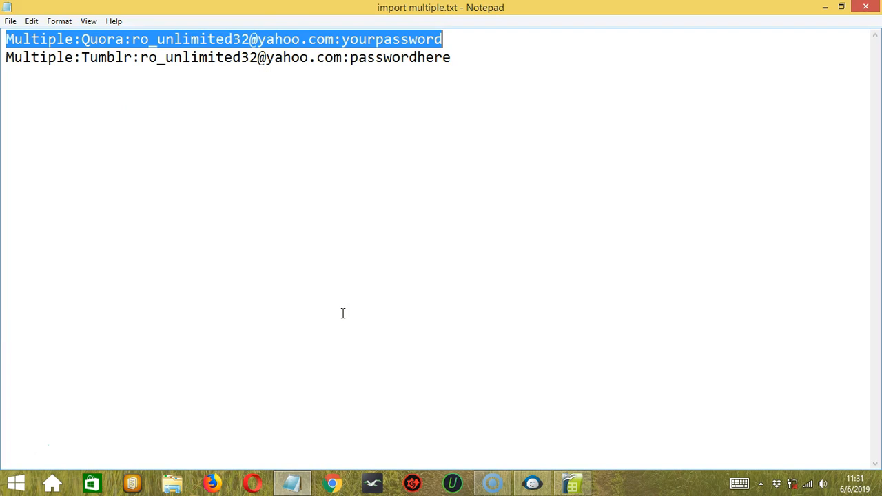
{"action": "left_click", "coordinate": [464, 39]}
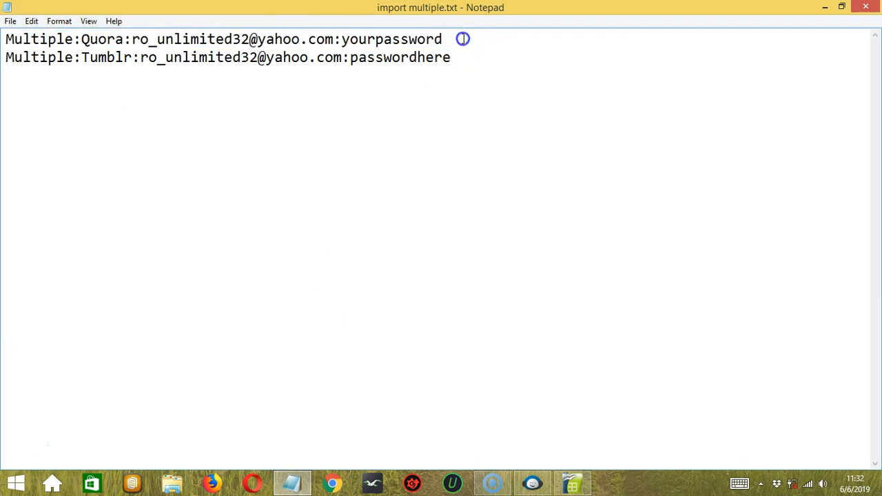
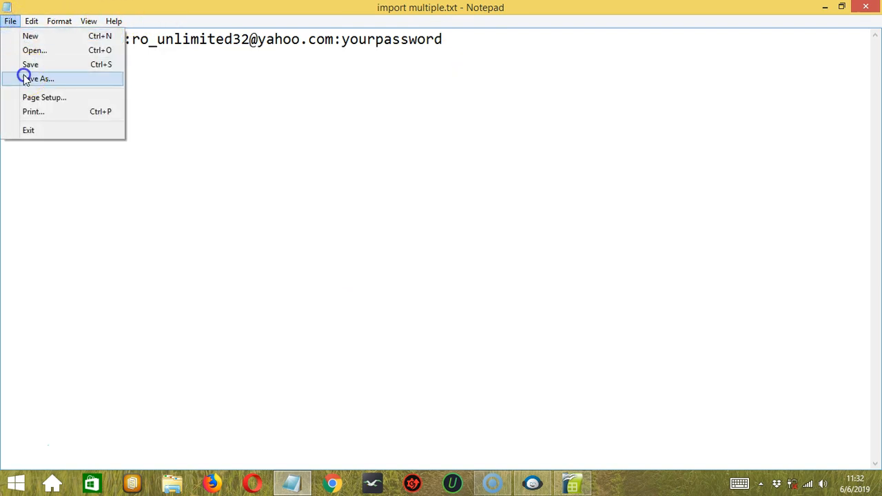
Step: Save the Notepad account line to the Desktop under the name import single.txt
{"action": "left_click", "coordinate": [120, 270]}
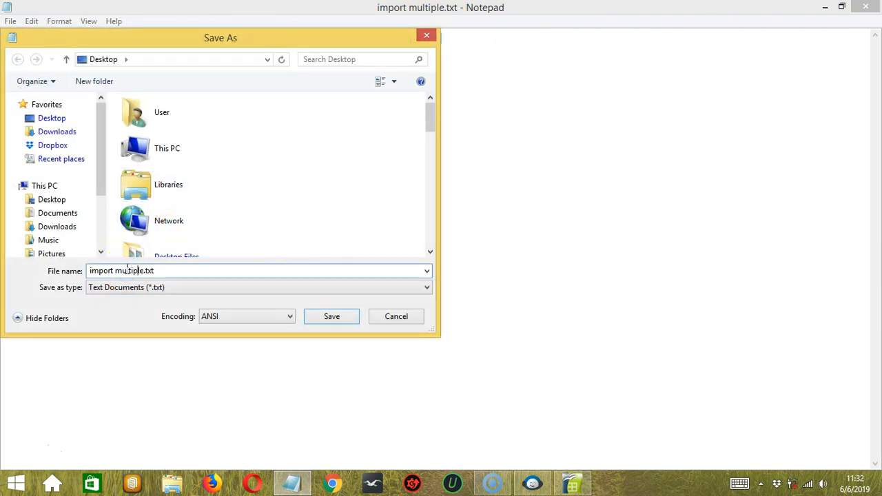
{"action": "type", "text": "sing"}
{"action": "left_click", "coordinate": [325, 315]}
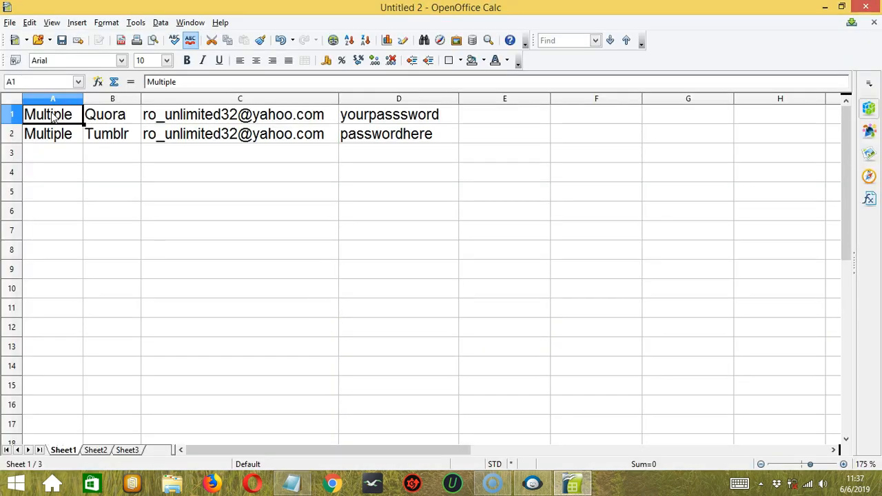
Step: Save the Calc sheet as Text CSV (.csv) under the name import multiple.csv
{"action": "left_click", "coordinate": [60, 116]}
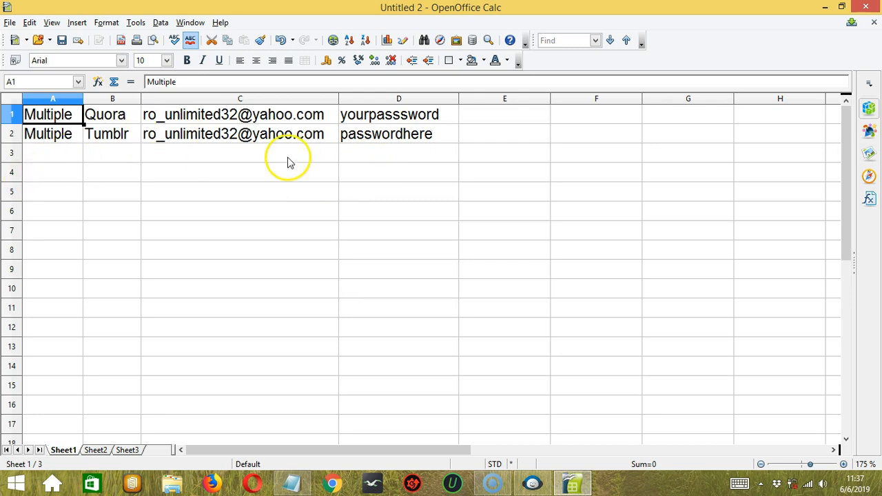
{"action": "left_click", "coordinate": [10, 22]}
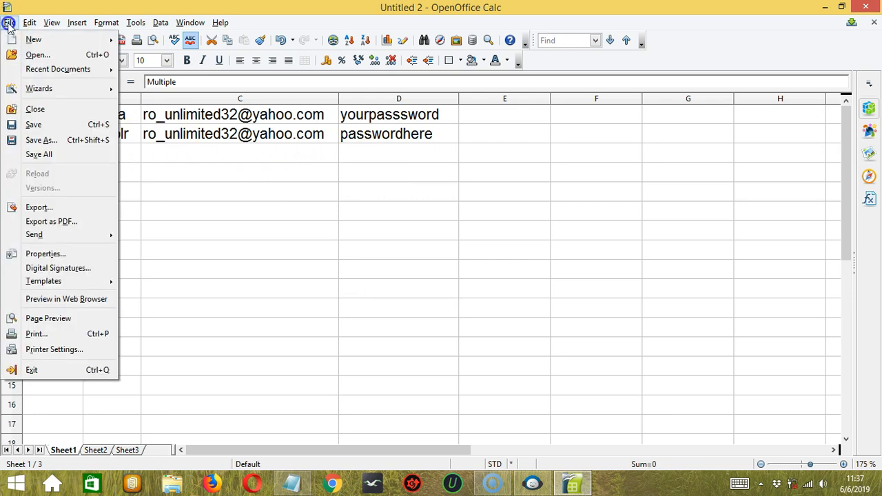
{"action": "left_click", "coordinate": [75, 136]}
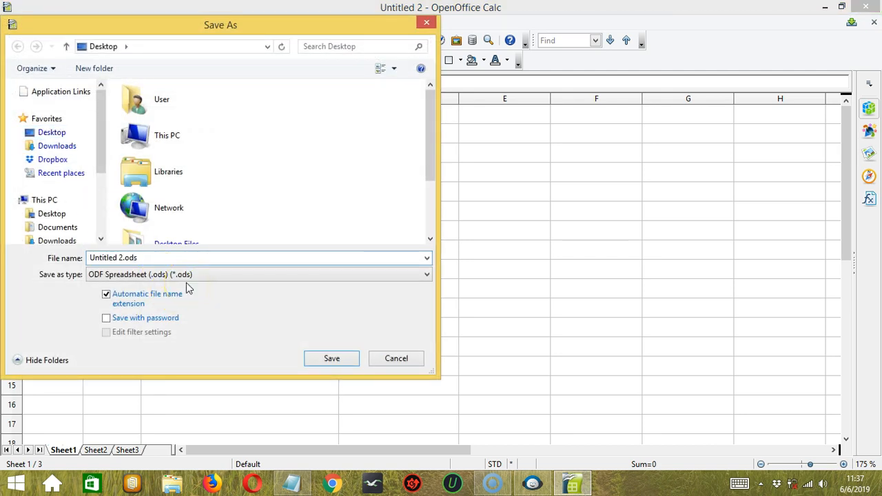
{"action": "left_click", "coordinate": [222, 276]}
{"action": "left_click", "coordinate": [188, 413]}
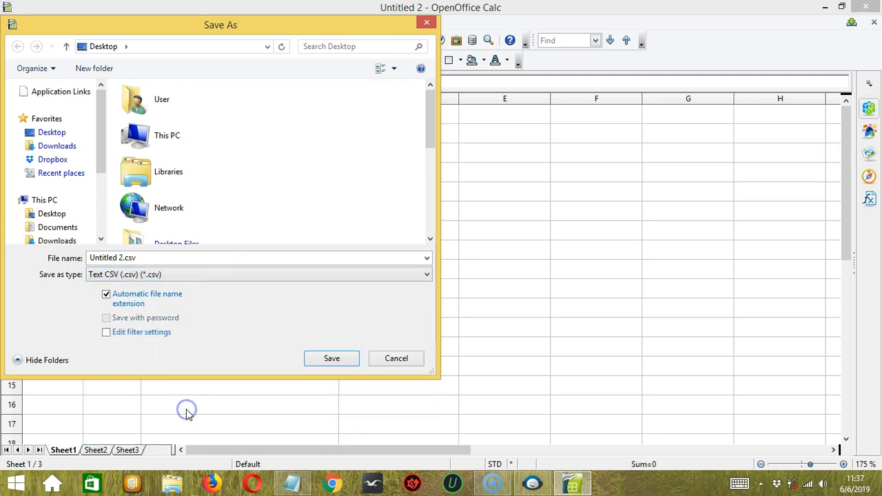
{"action": "left_click", "coordinate": [115, 256]}
{"action": "type", "text": "imp"}
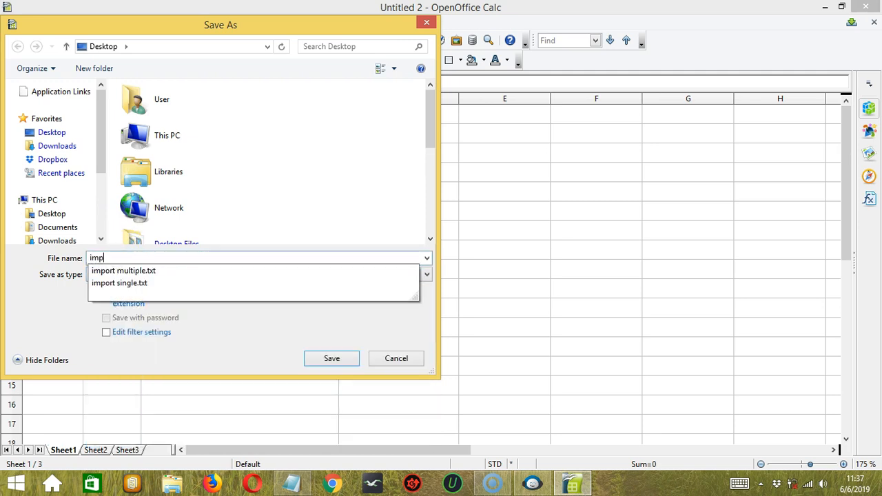
{"action": "type", "text": "ort multiple.csv"}
{"action": "left_click", "coordinate": [311, 358]}
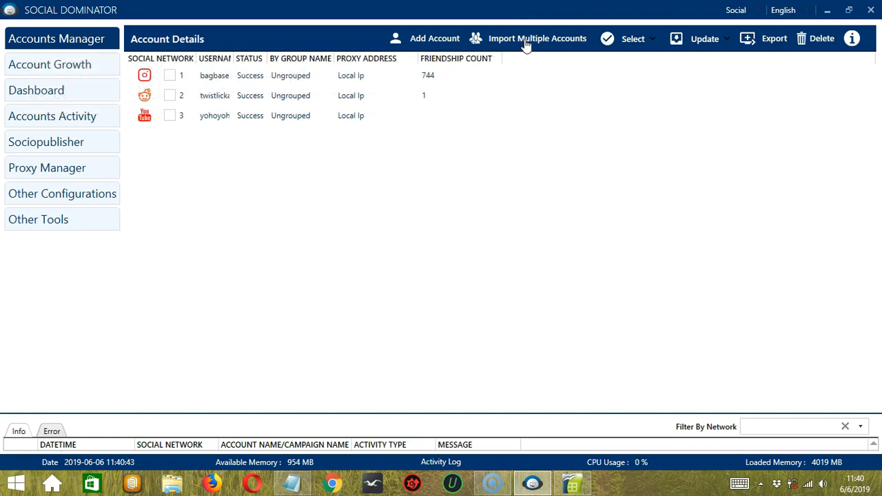
Step: Use Import Multiple Accounts to load import multiple.txt from the Desktop
{"action": "left_click", "coordinate": [538, 46]}
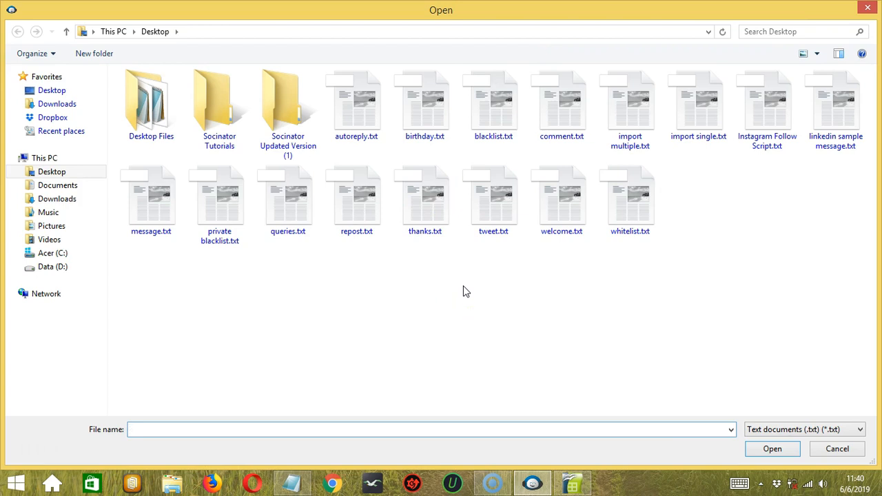
{"action": "left_click", "coordinate": [634, 124]}
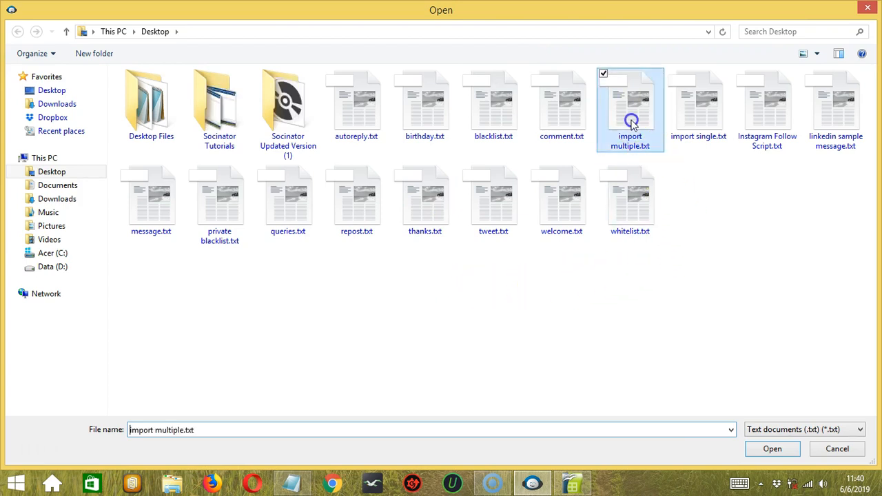
{"action": "left_click", "coordinate": [770, 449]}
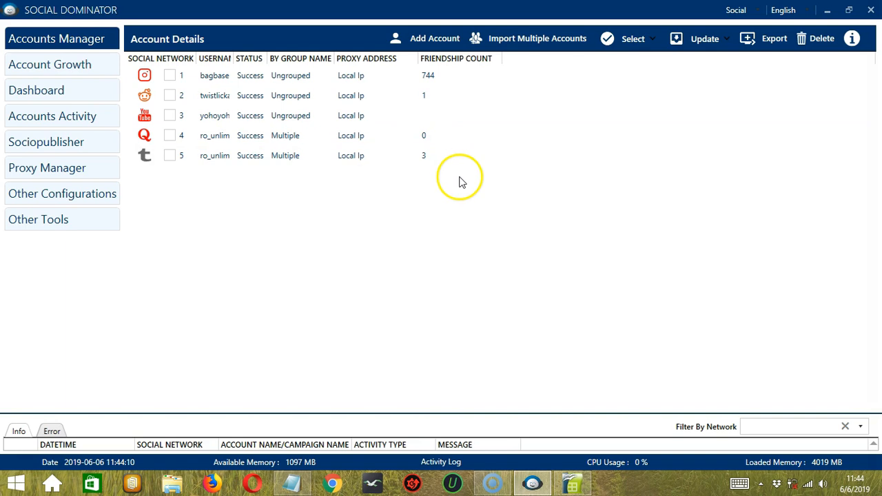
{"action": "left_click", "coordinate": [629, 41]}
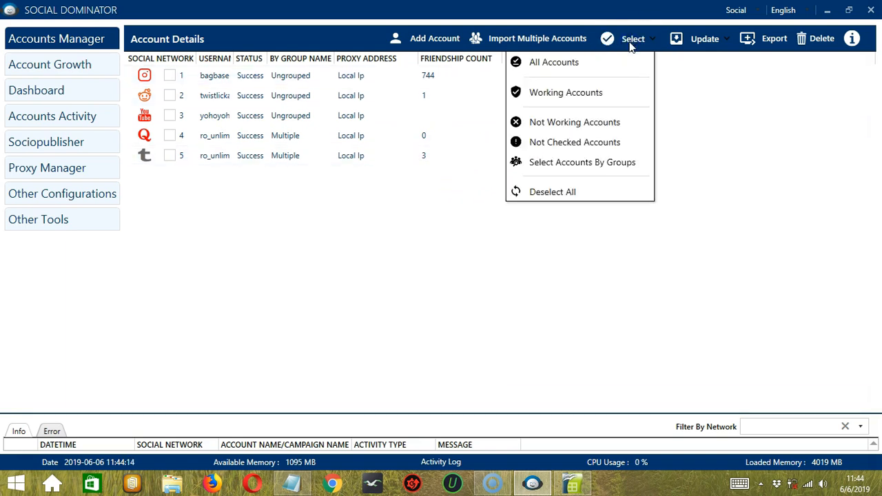
{"action": "left_click", "coordinate": [607, 61]}
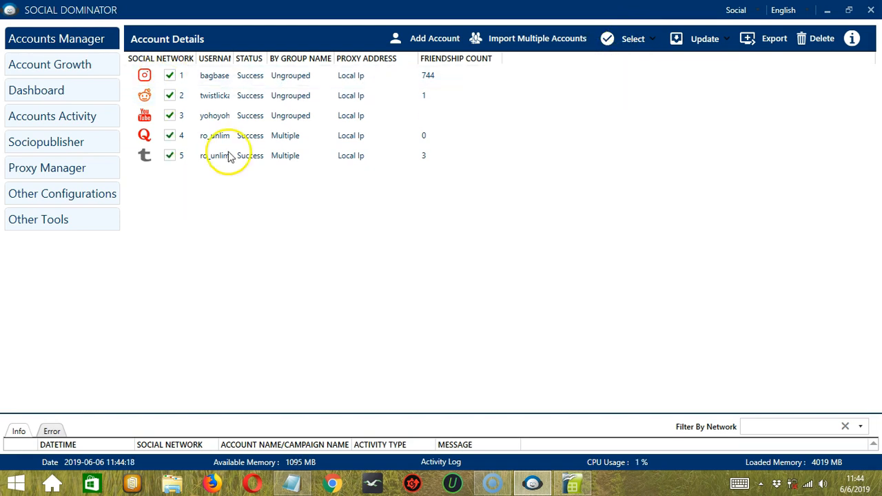
{"action": "left_click", "coordinate": [632, 40]}
{"action": "left_click", "coordinate": [581, 193]}
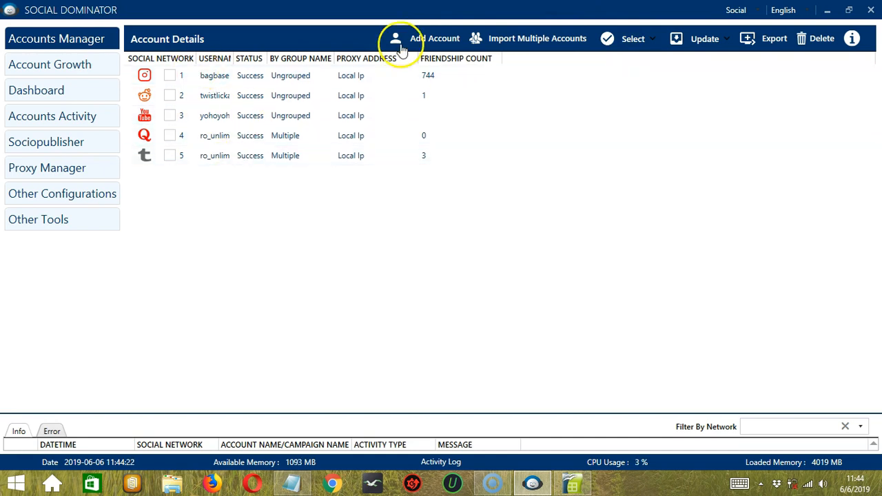
{"action": "left_click", "coordinate": [633, 40]}
{"action": "left_click", "coordinate": [594, 89]}
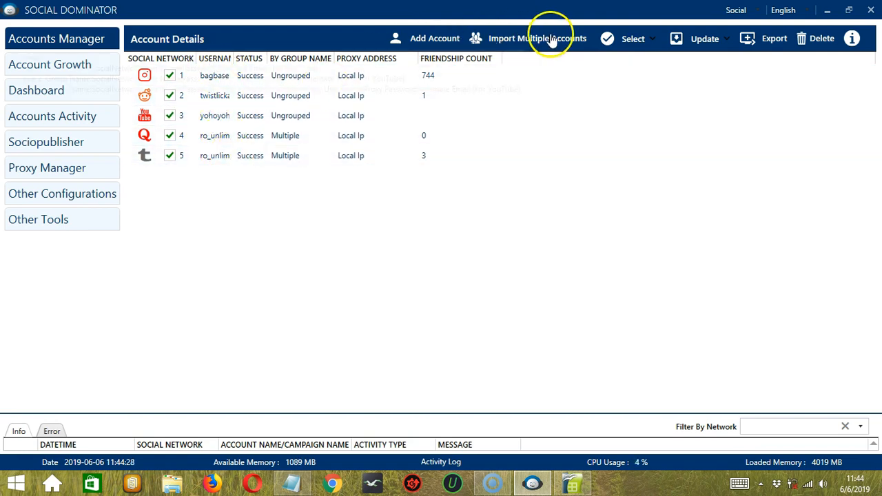
{"action": "left_click", "coordinate": [631, 34]}
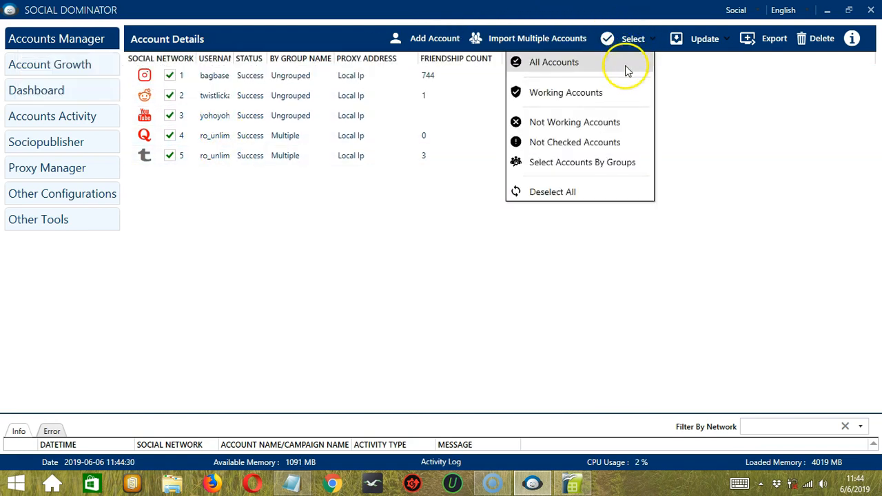
{"action": "left_click", "coordinate": [581, 188]}
{"action": "left_click", "coordinate": [632, 39]}
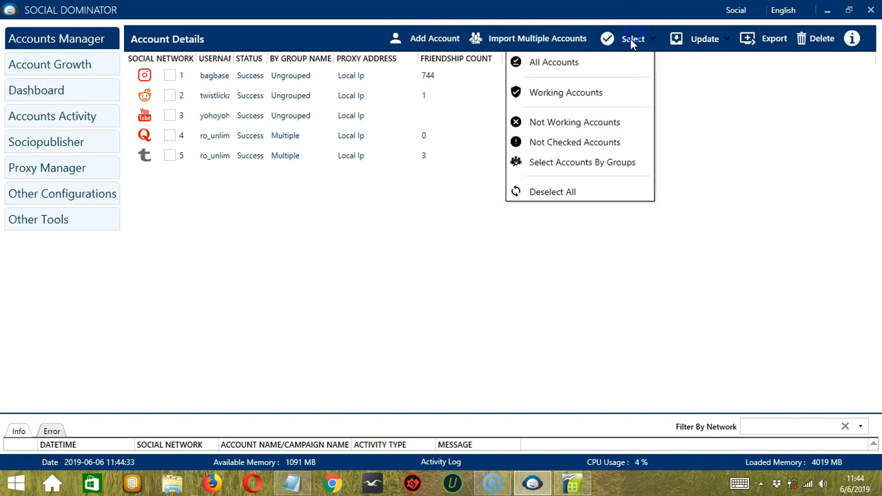
{"action": "left_click", "coordinate": [594, 121]}
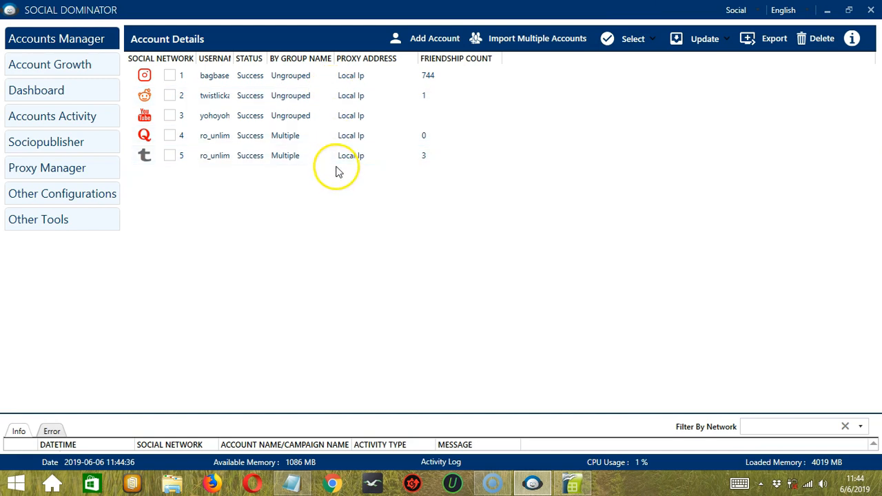
{"action": "left_click", "coordinate": [639, 36]}
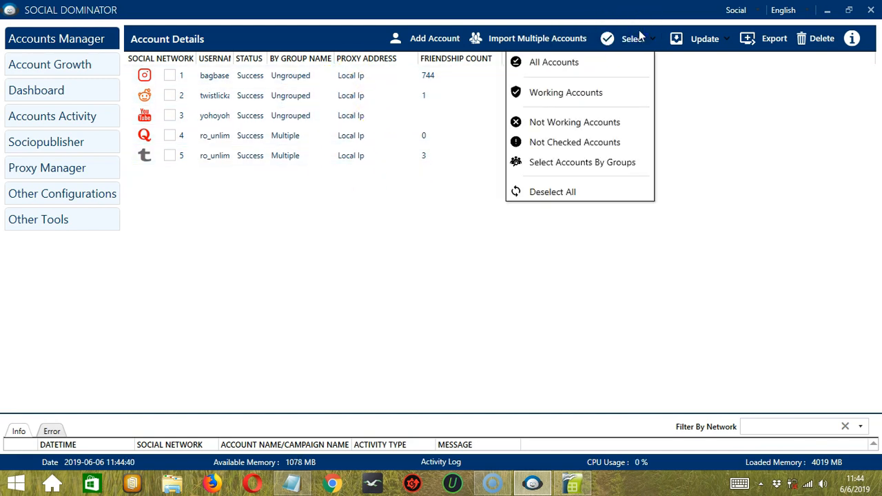
{"action": "left_click", "coordinate": [596, 143]}
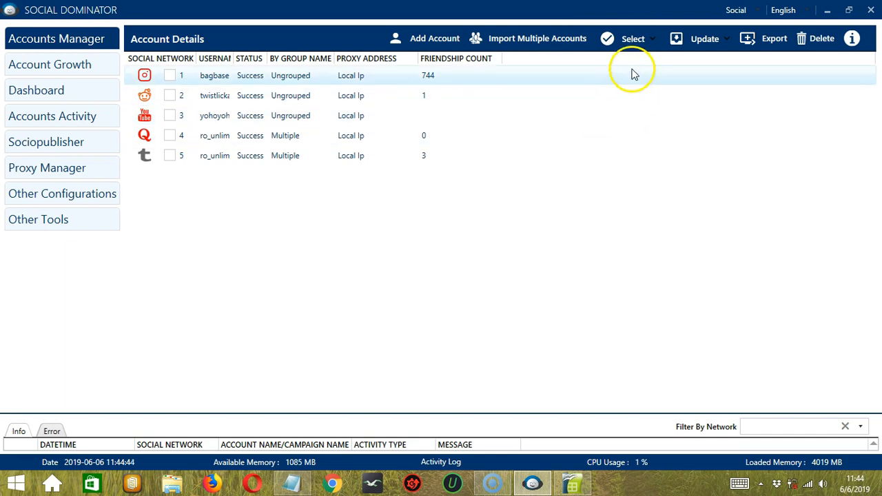
{"action": "left_click", "coordinate": [639, 38]}
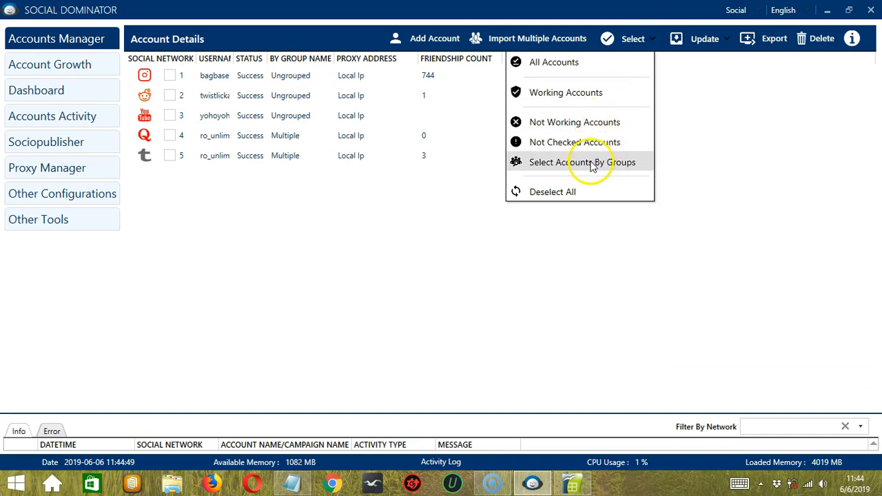
{"action": "left_click", "coordinate": [590, 164]}
Step: Toggle the Ungrouped and Multiple group selections, then run Update All Details with no account chosen
{"action": "left_click", "coordinate": [642, 42]}
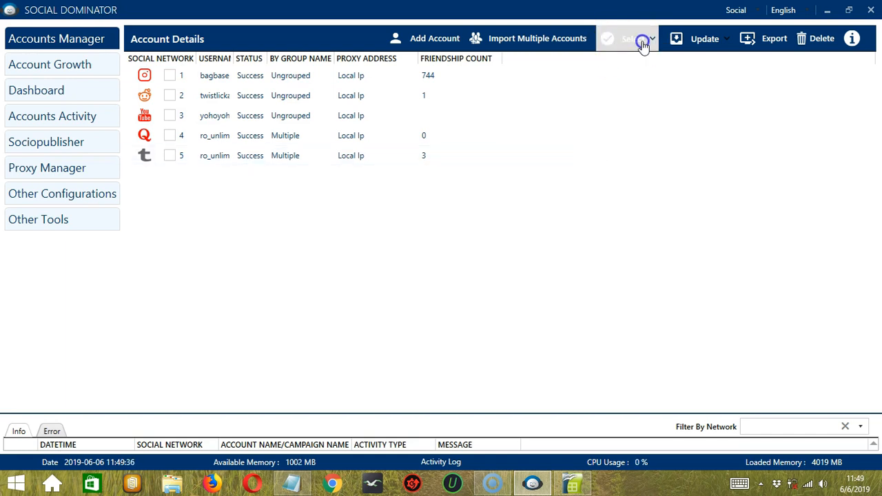
{"action": "mouse_move", "coordinate": [554, 172]}
{"action": "left_click", "coordinate": [464, 164]}
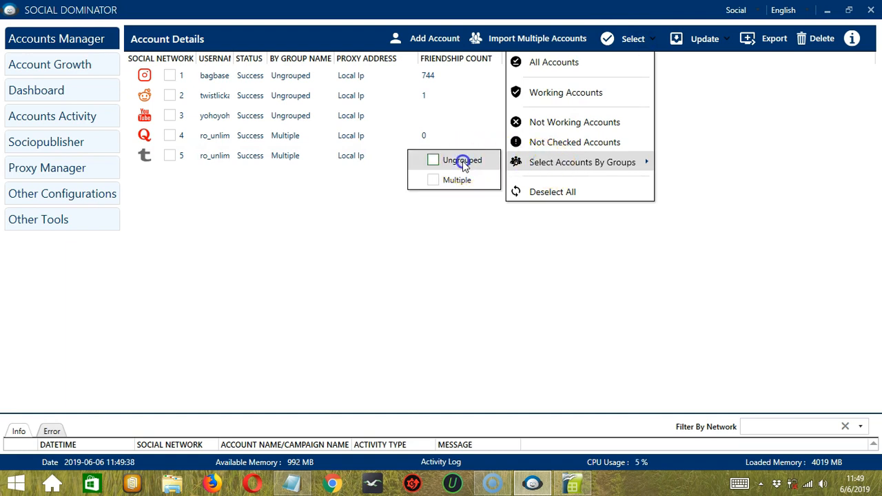
{"action": "left_click", "coordinate": [434, 181]}
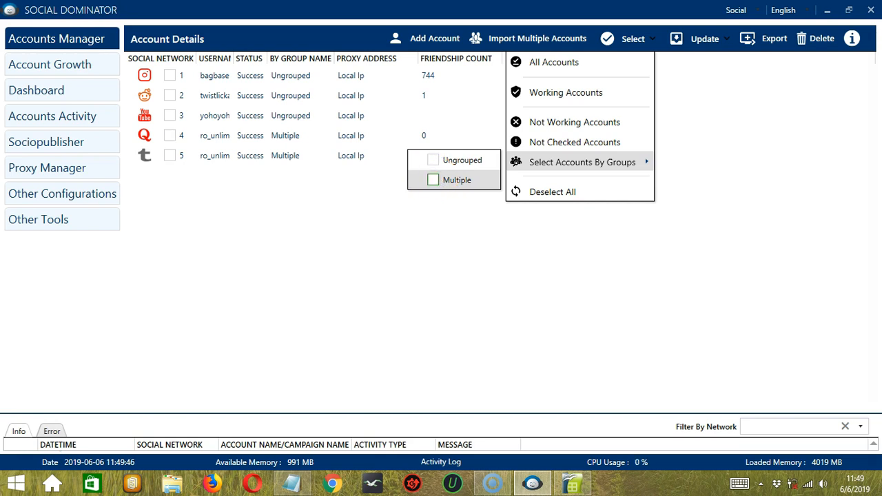
{"action": "left_click", "coordinate": [541, 245]}
{"action": "left_click", "coordinate": [703, 43]}
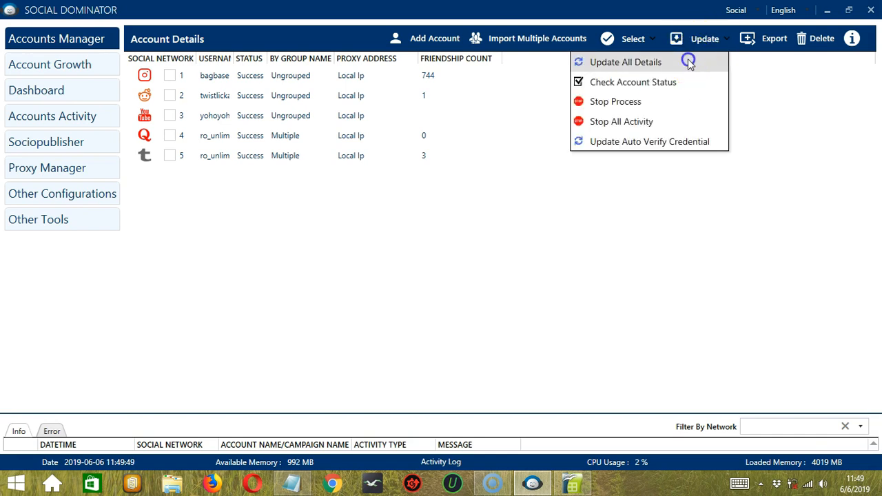
{"action": "left_click", "coordinate": [689, 62]}
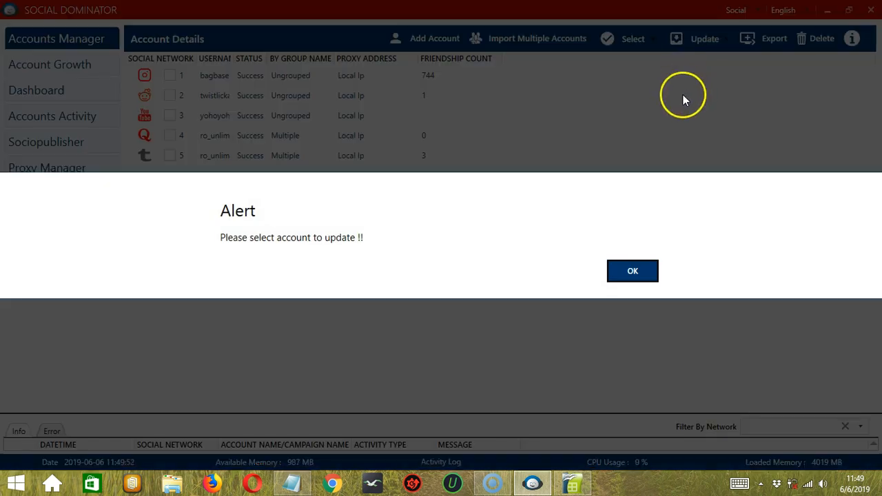
Step: Dismiss the no-account alert, select the Multiple group's accounts, and run Update All Details
{"action": "left_click", "coordinate": [638, 271]}
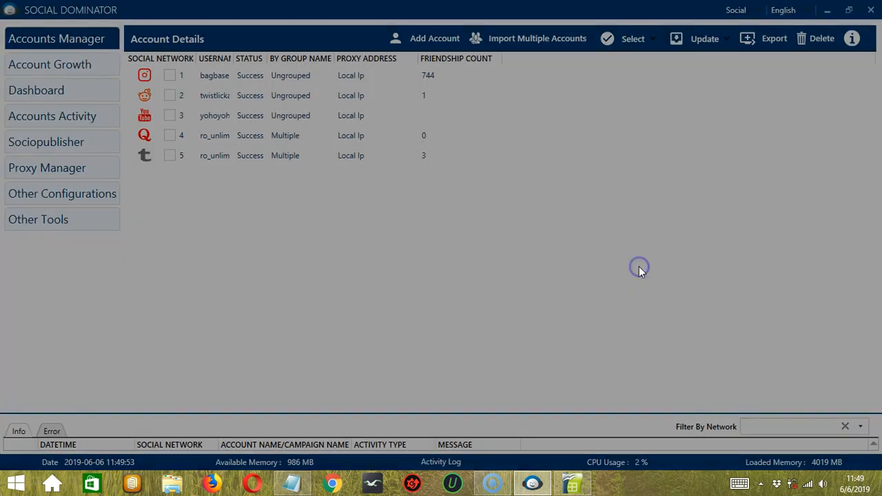
{"action": "left_click", "coordinate": [651, 39]}
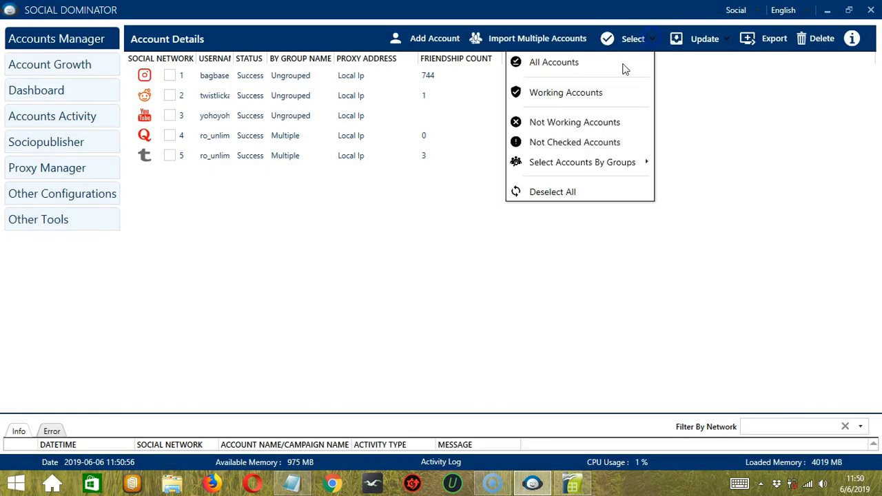
{"action": "left_click", "coordinate": [572, 162]}
{"action": "left_click", "coordinate": [434, 179]}
{"action": "left_click", "coordinate": [491, 228]}
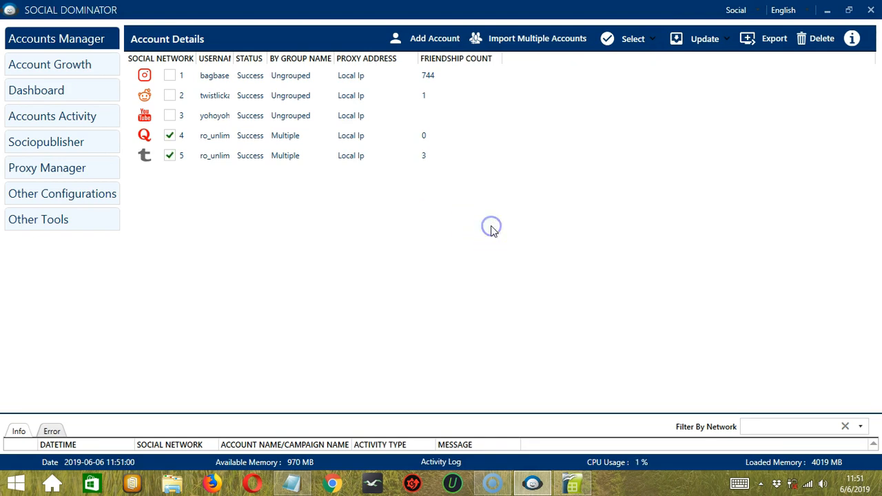
{"action": "left_click", "coordinate": [704, 41]}
{"action": "left_click", "coordinate": [682, 61]}
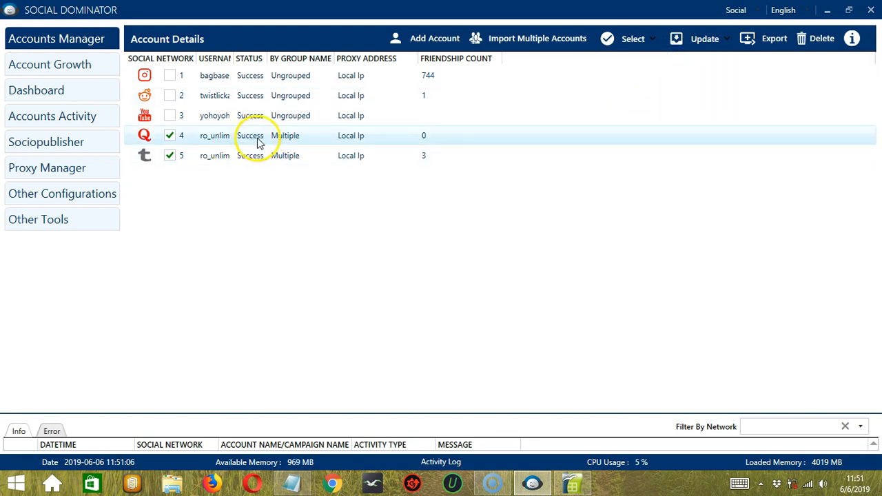
Step: Check the selected accounts' status and stop their running process
{"action": "left_click", "coordinate": [710, 39]}
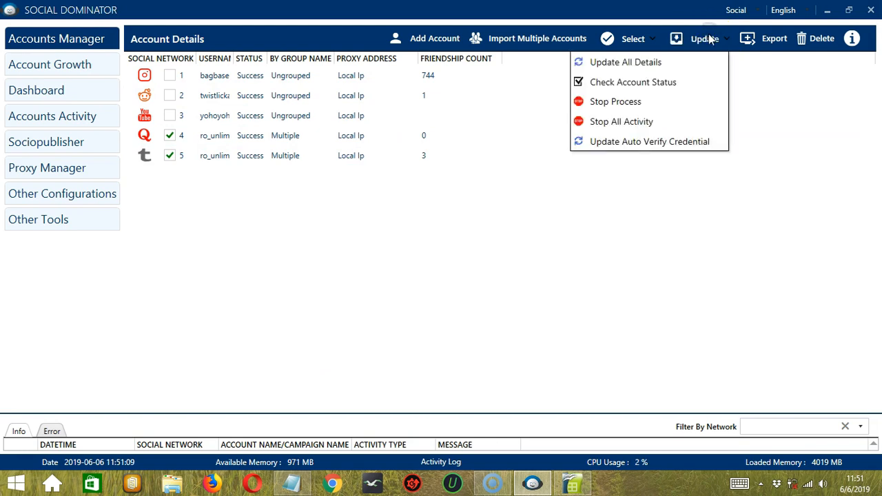
{"action": "left_click", "coordinate": [681, 82]}
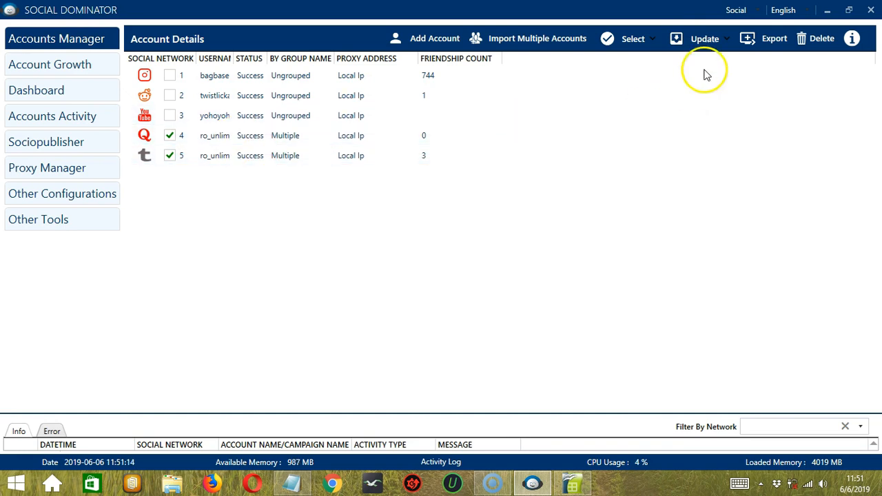
{"action": "left_click", "coordinate": [716, 41]}
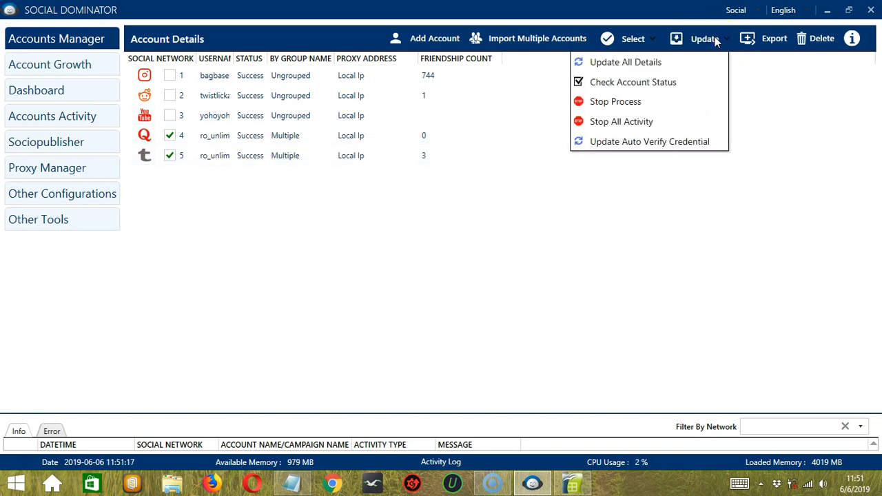
{"action": "left_click", "coordinate": [660, 101]}
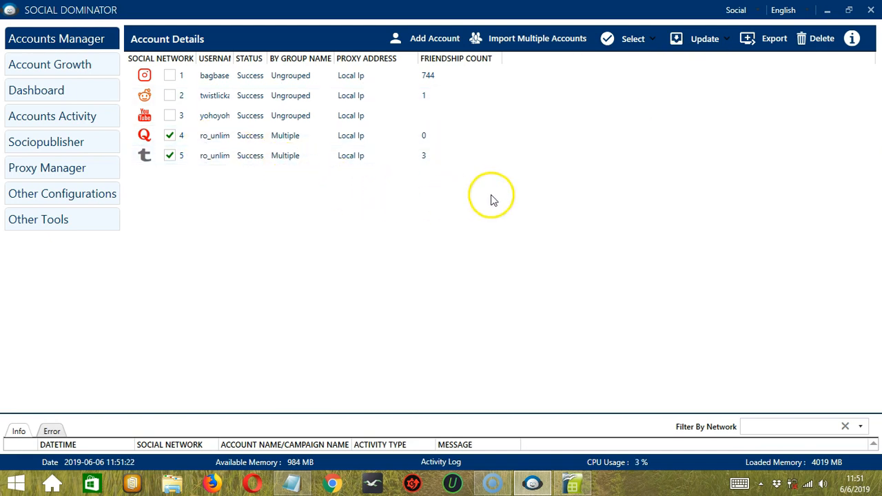
Step: Stop all activity for the selected accounts and update their auto-verify credentials
{"action": "left_click", "coordinate": [716, 40]}
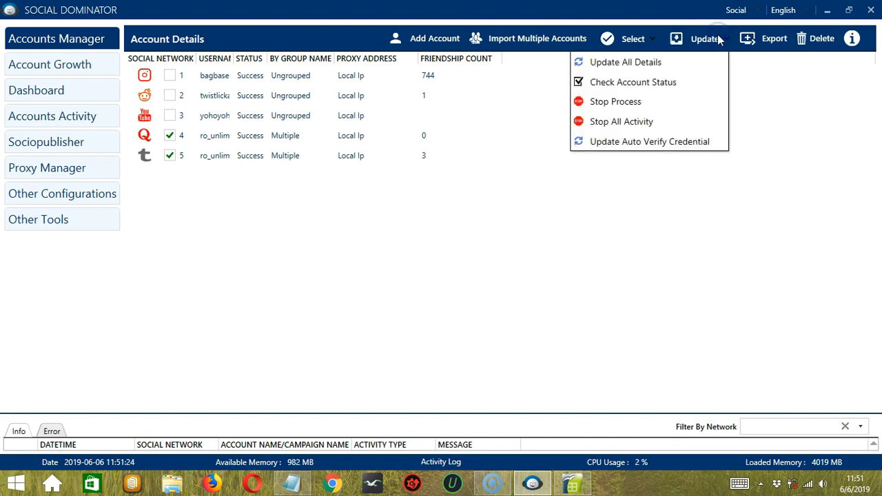
{"action": "left_click", "coordinate": [658, 122]}
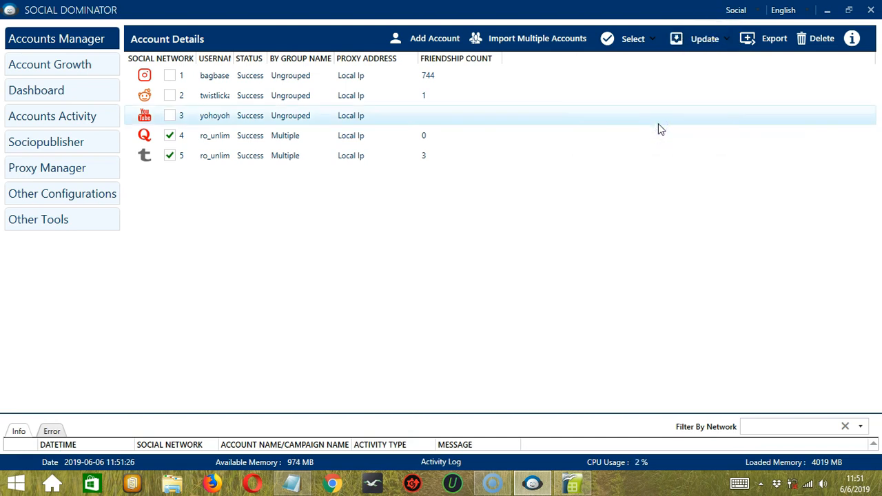
{"action": "left_click", "coordinate": [649, 165]}
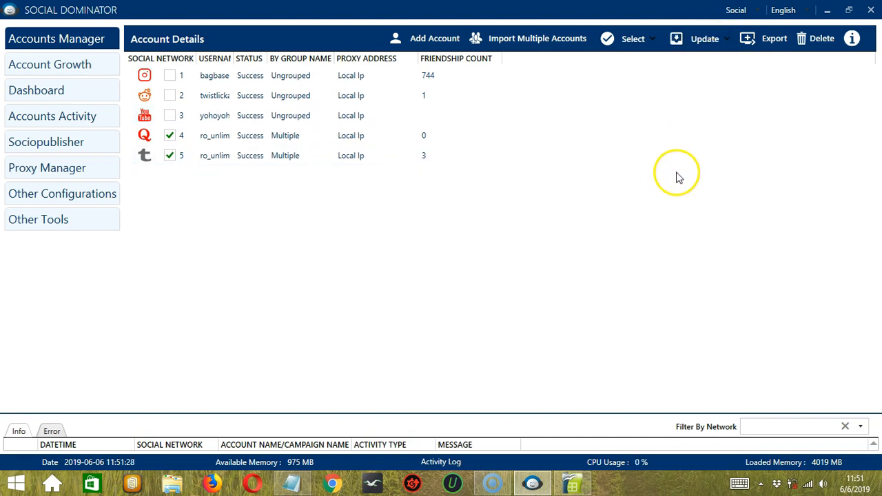
{"action": "left_click", "coordinate": [712, 50]}
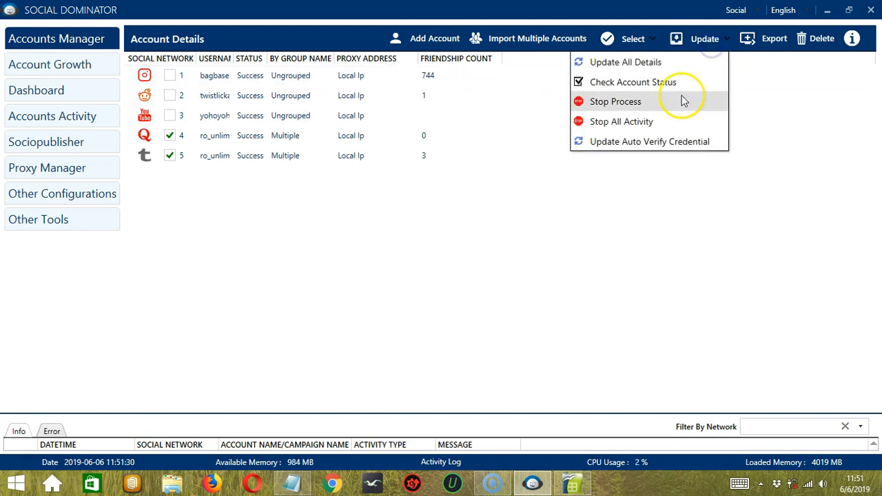
{"action": "left_click", "coordinate": [716, 143]}
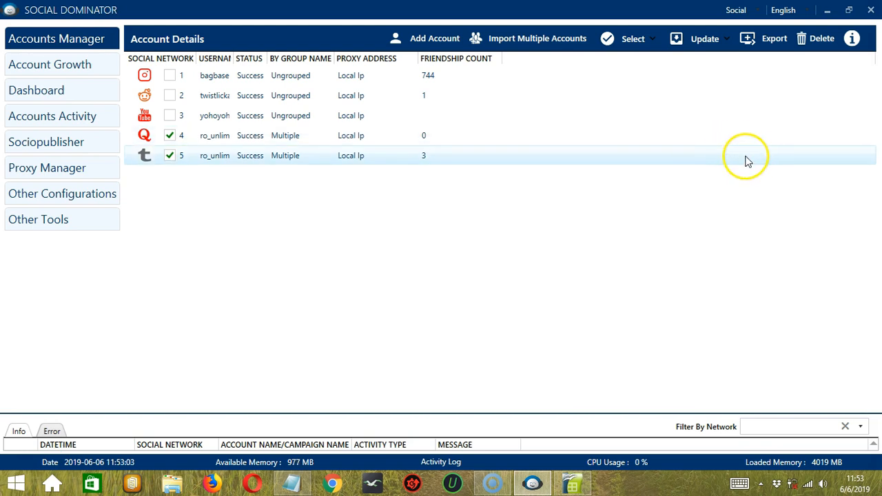
Step: Export the selected accounts to the Desktop as Social_Accounts 0606201982743.csv
{"action": "left_click", "coordinate": [770, 41]}
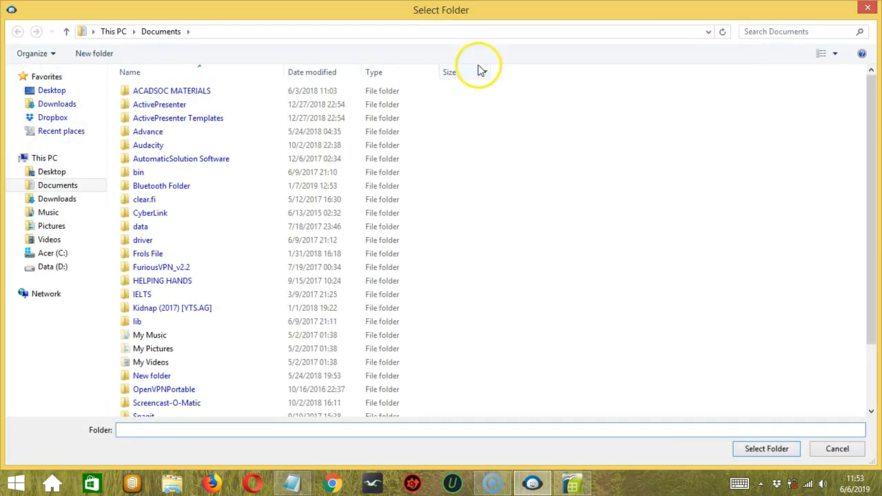
{"action": "left_click", "coordinate": [81, 171]}
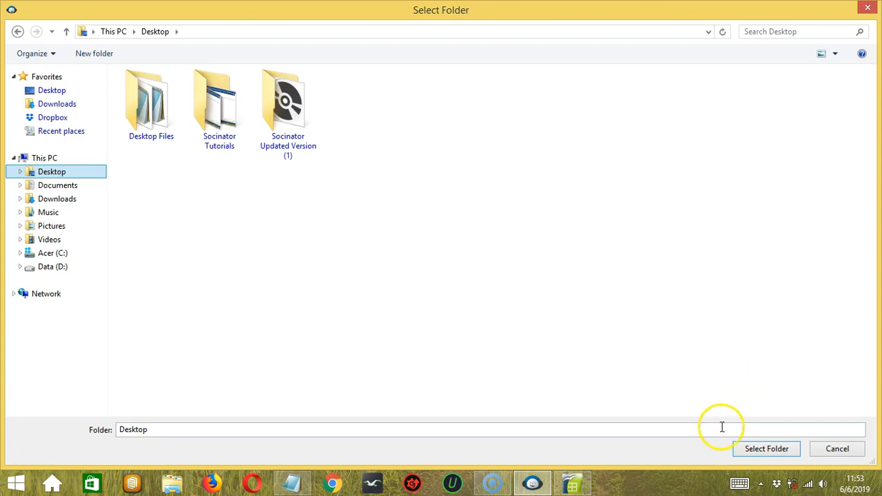
{"action": "left_click", "coordinate": [743, 449]}
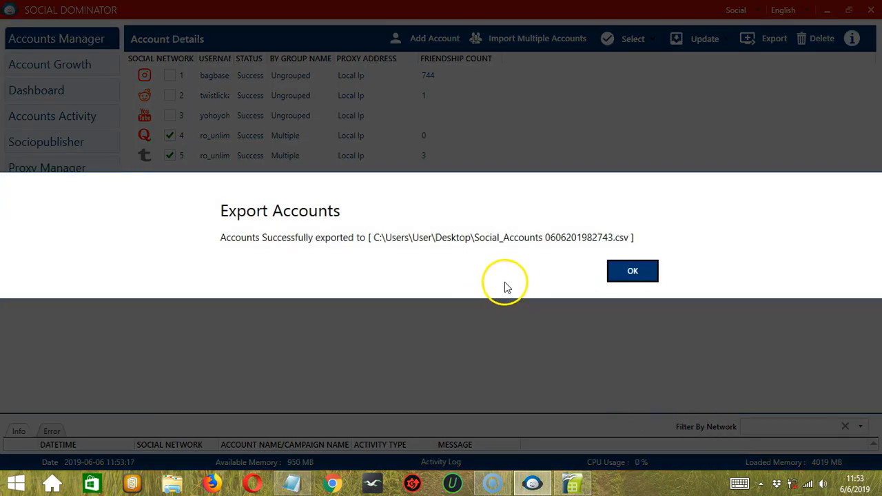
{"action": "left_click", "coordinate": [622, 274]}
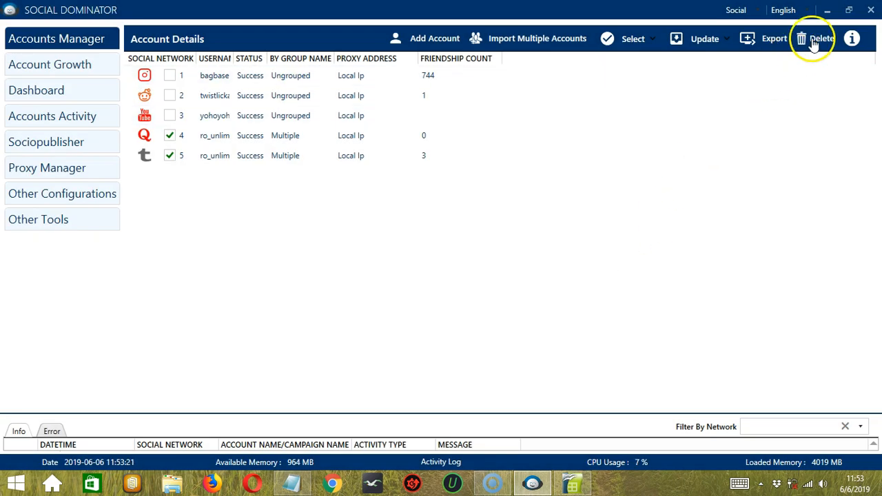
Step: Delete the Quora and Tumblr accounts, confirming with Delete Anyways
{"action": "left_click", "coordinate": [814, 40]}
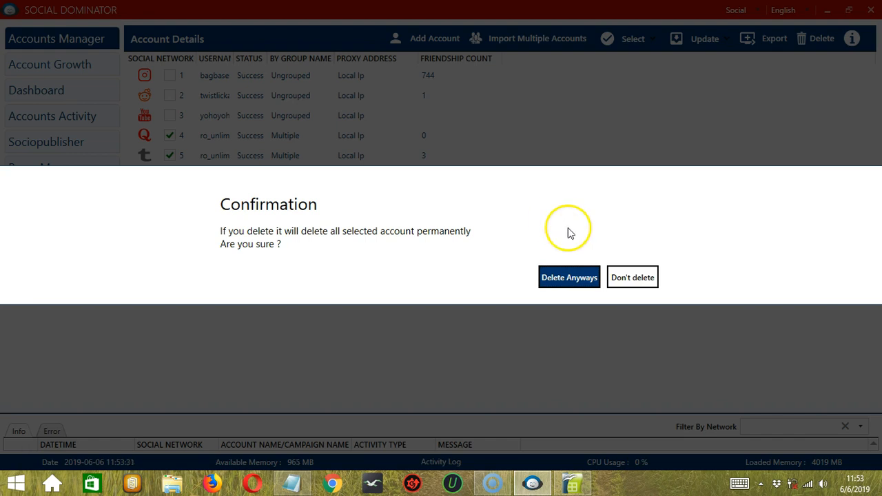
{"action": "left_click", "coordinate": [578, 282]}
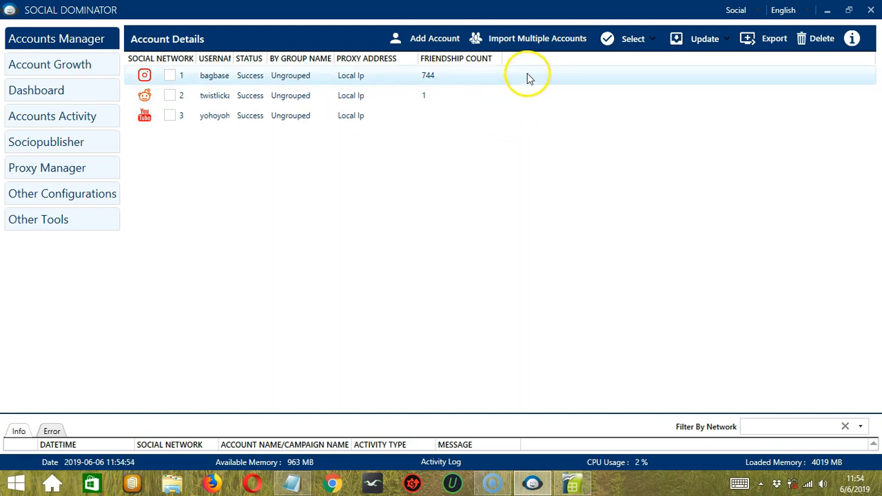
Step: Import import single.txt from the Desktop, then open and close the module description panel
{"action": "left_click", "coordinate": [535, 46]}
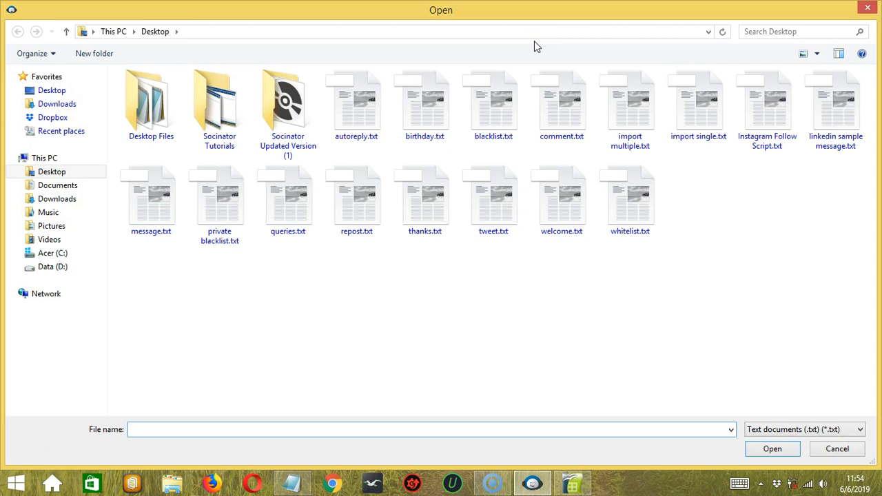
{"action": "left_click", "coordinate": [687, 101]}
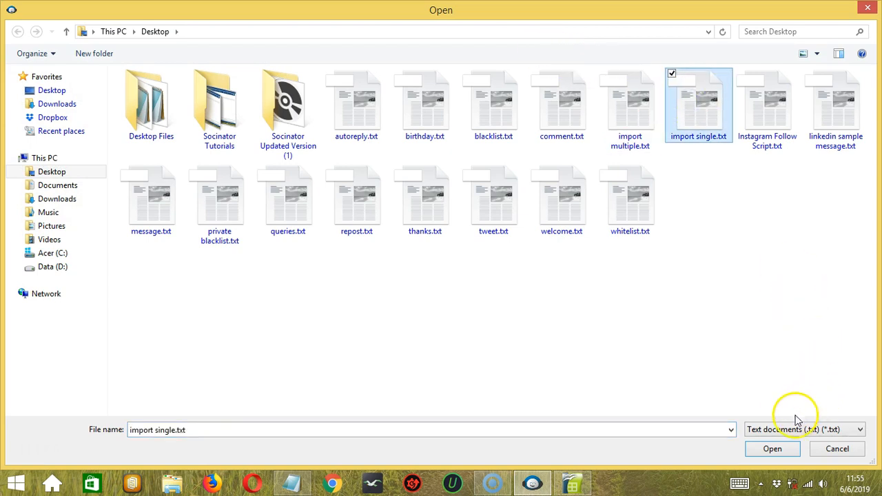
{"action": "left_click", "coordinate": [763, 446]}
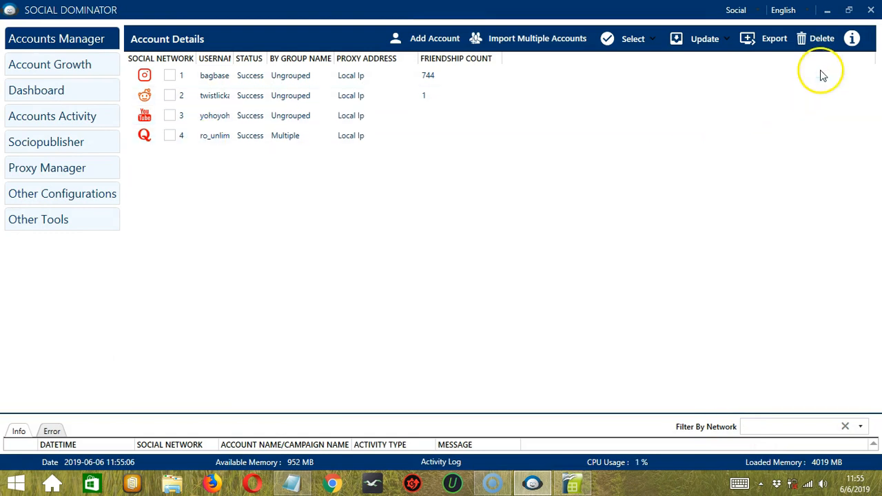
{"action": "left_click", "coordinate": [852, 40]}
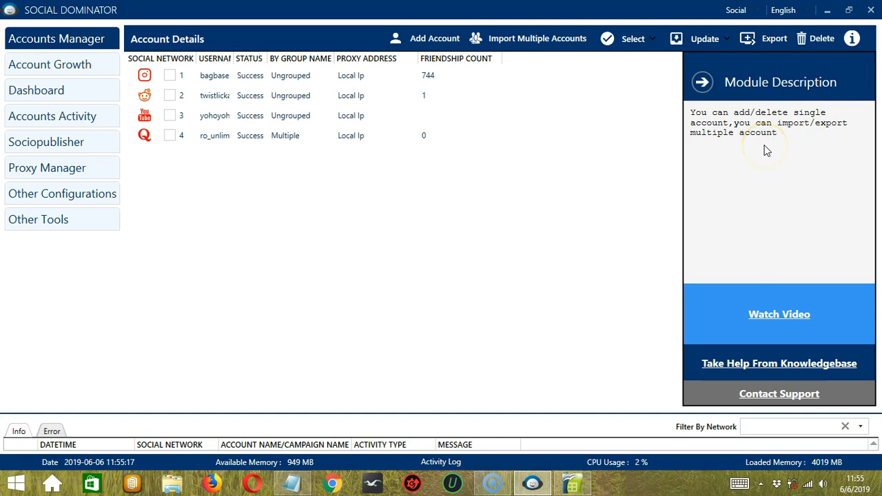
{"action": "left_click", "coordinate": [702, 82]}
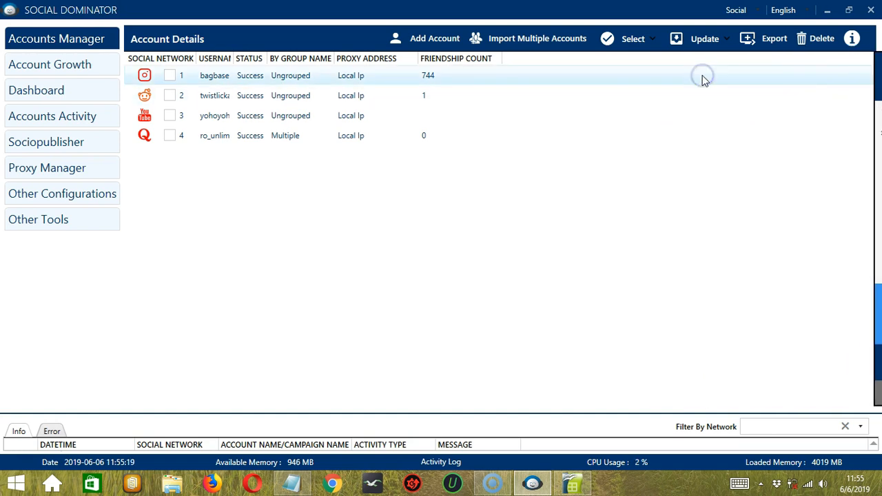